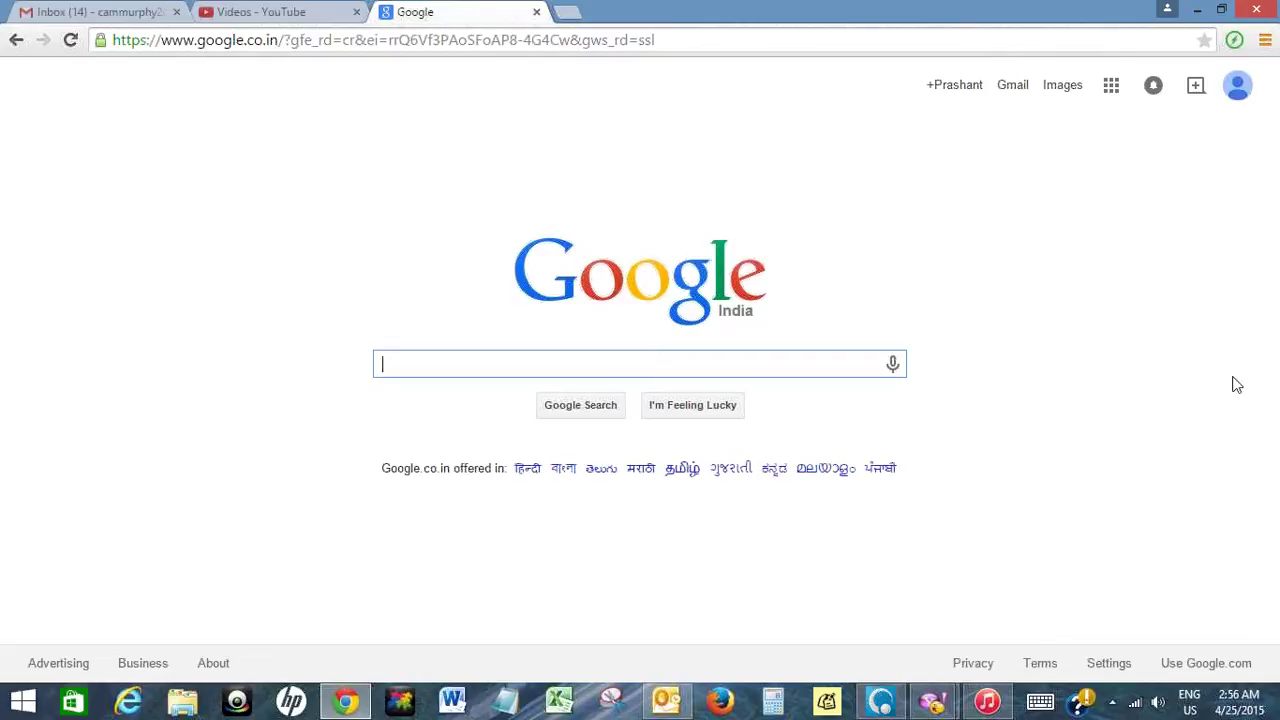
Search Google for 'google docs spreadsheet', correcting the misspelled last word.
text(google)
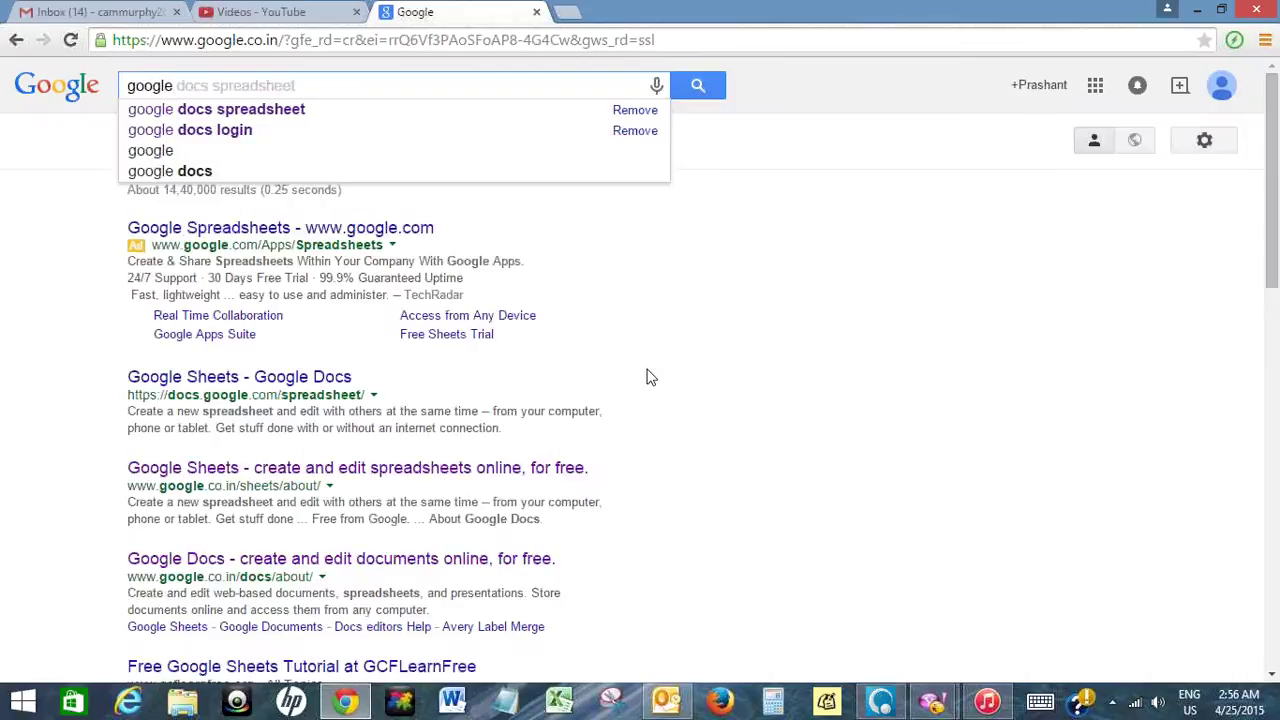
text( docs spreadhss)
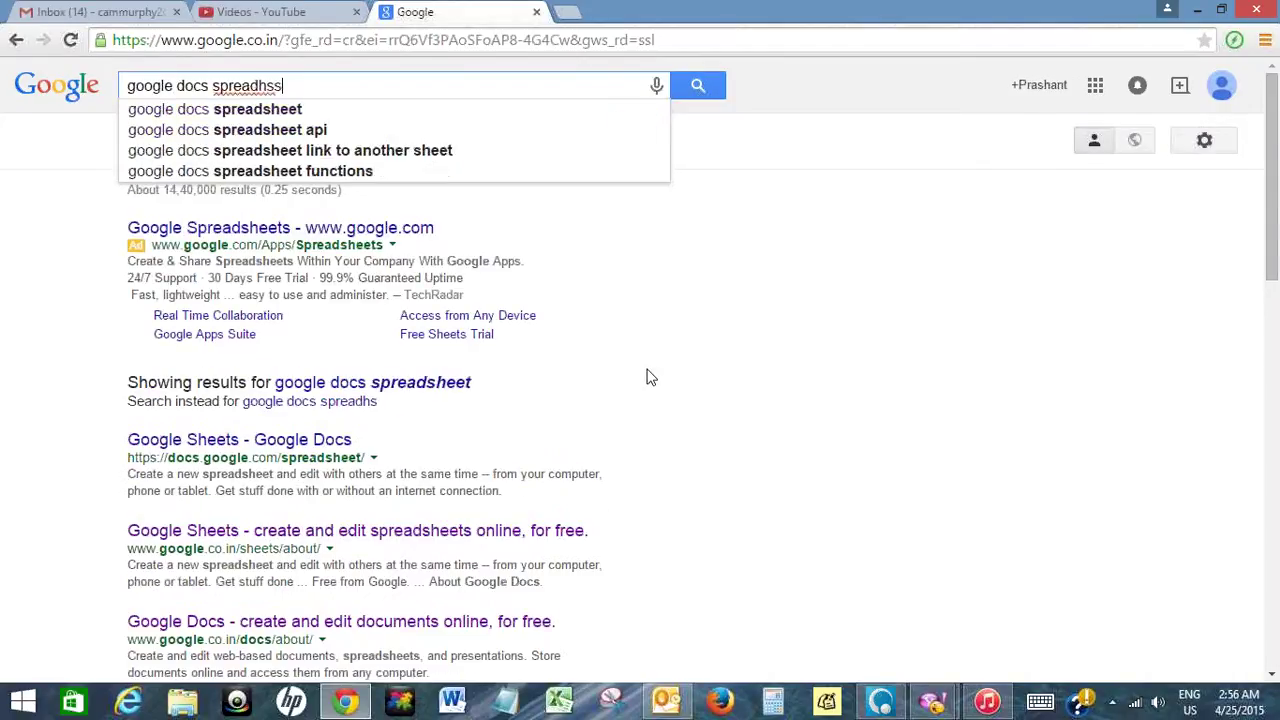
key(BackSpace)
key(BackSpace)
key(BackSpace)
text(sheet)
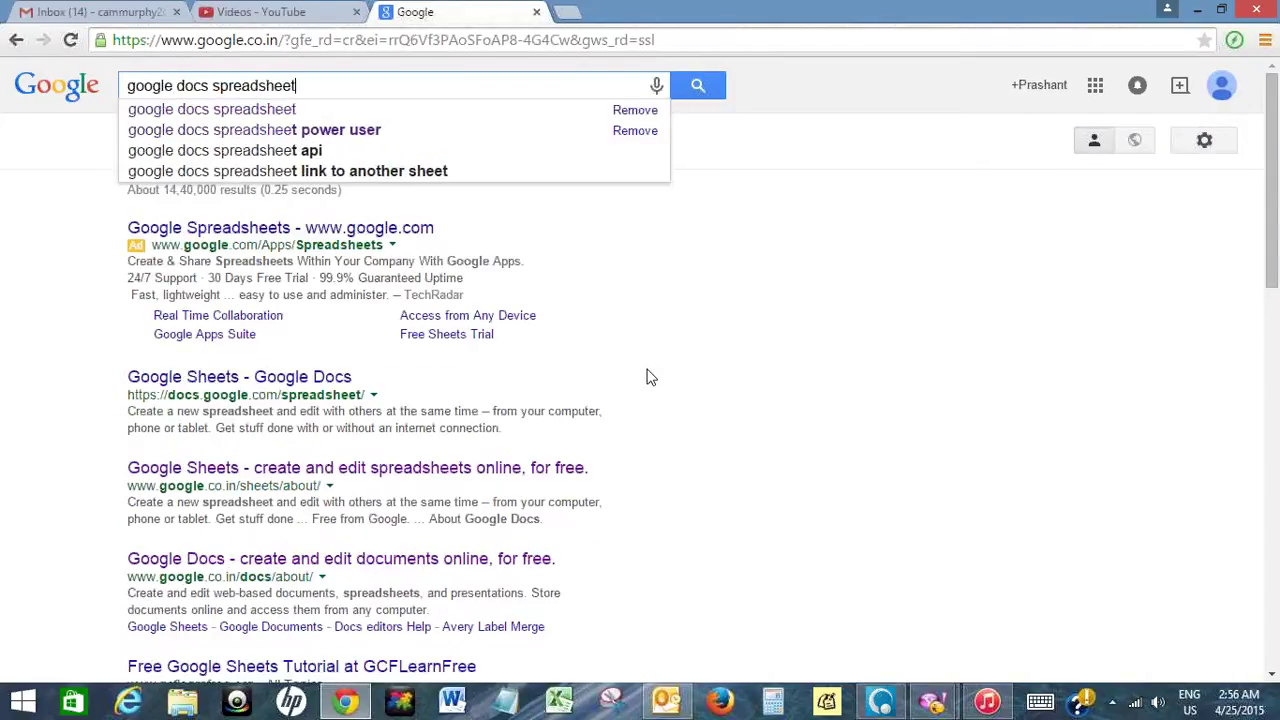
key(Return)
Go to Google Sheets from the Google Sheets about page search result.
click(333, 470)
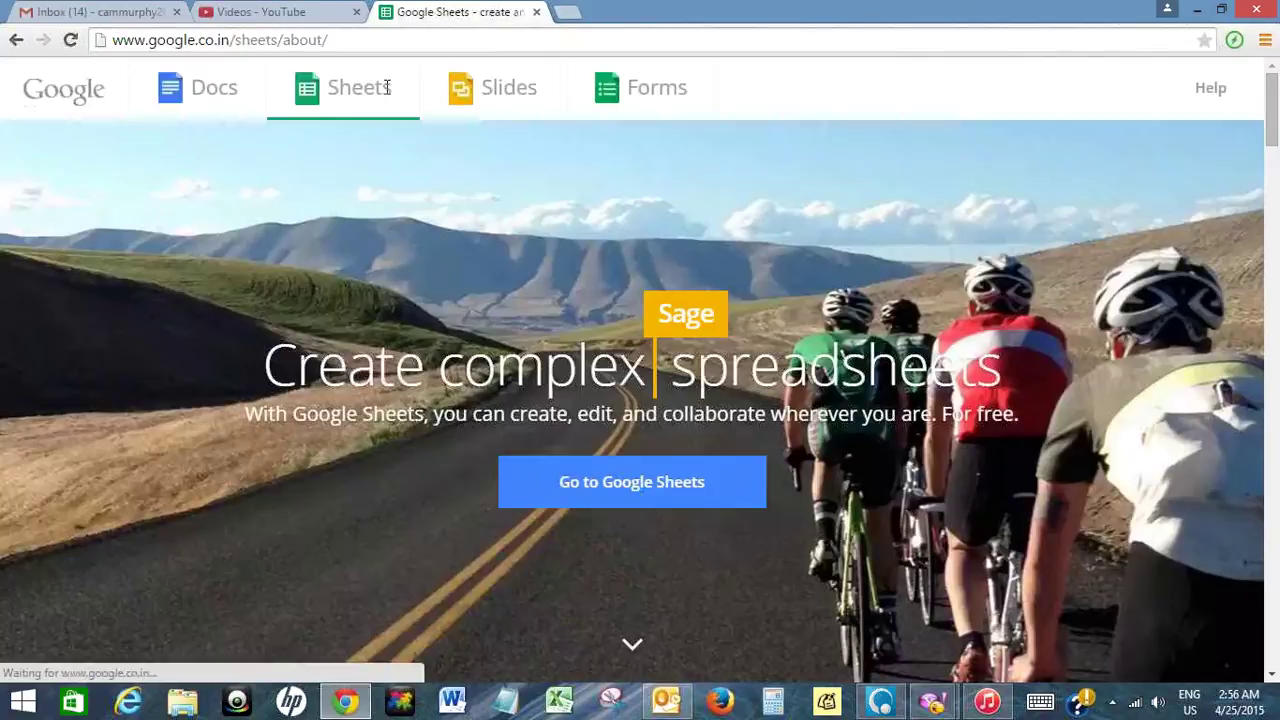
click(632, 482)
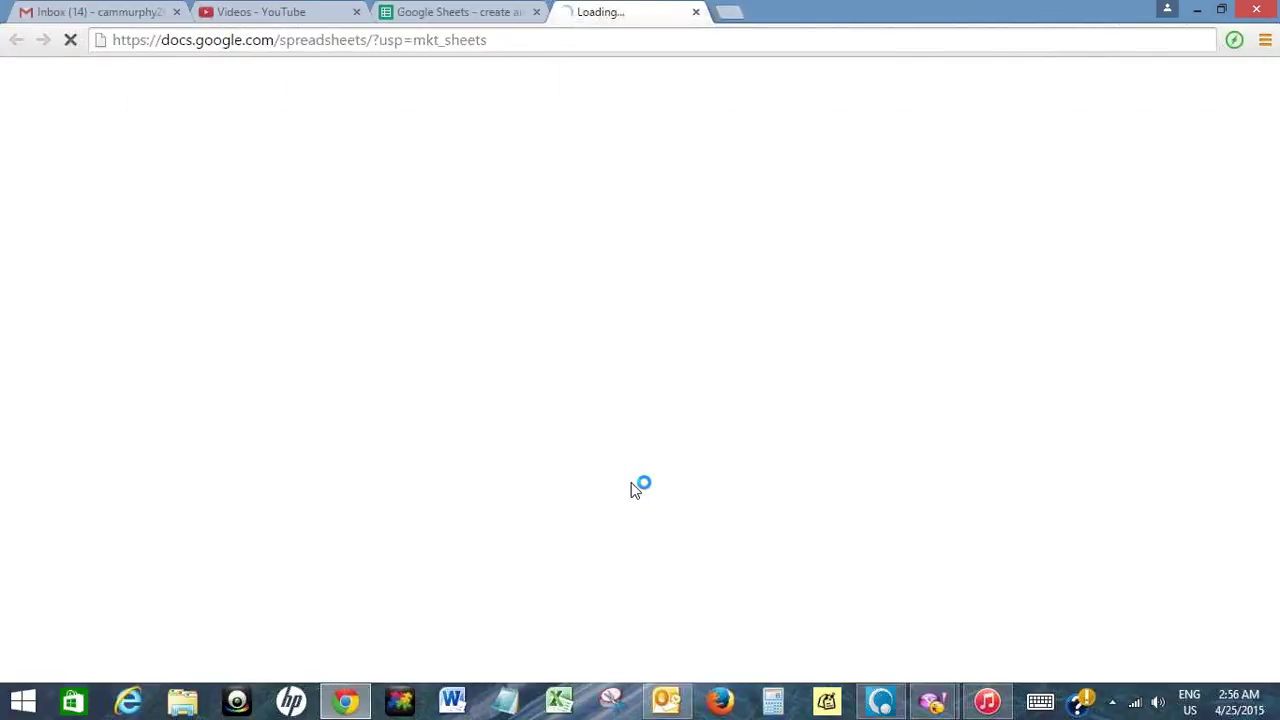
click(451, 14)
click(630, 14)
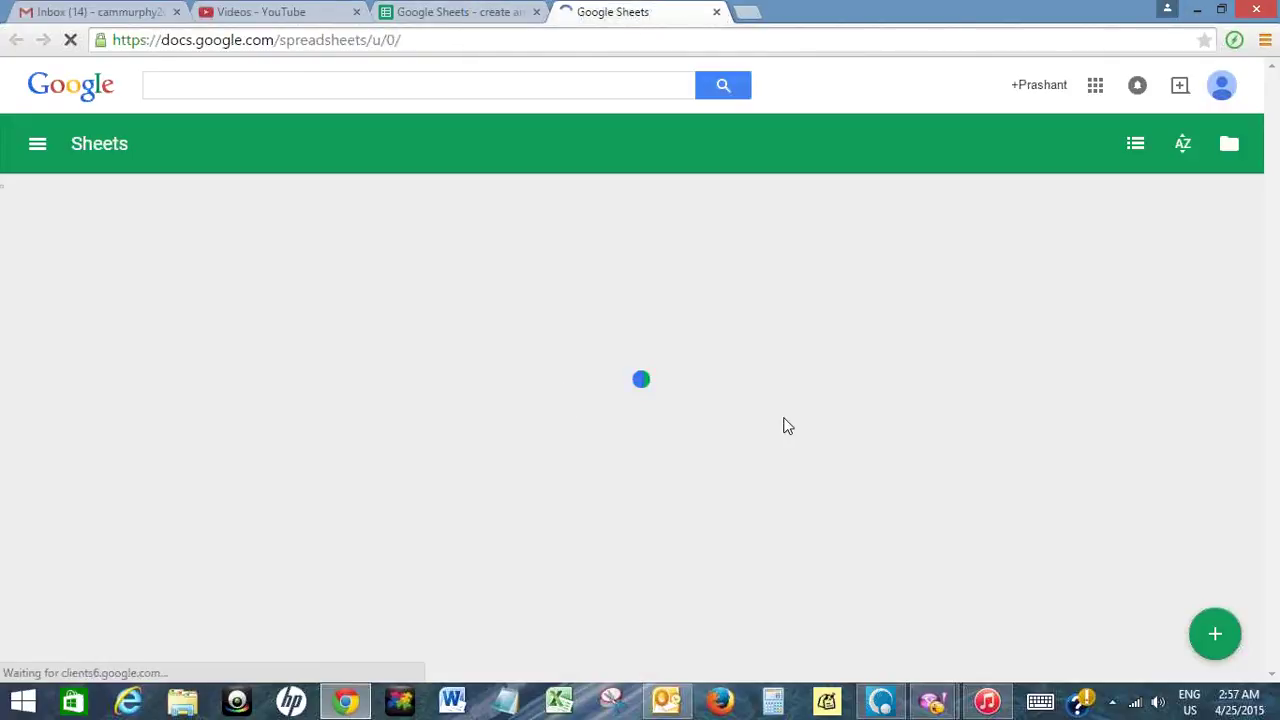
click(1215, 637)
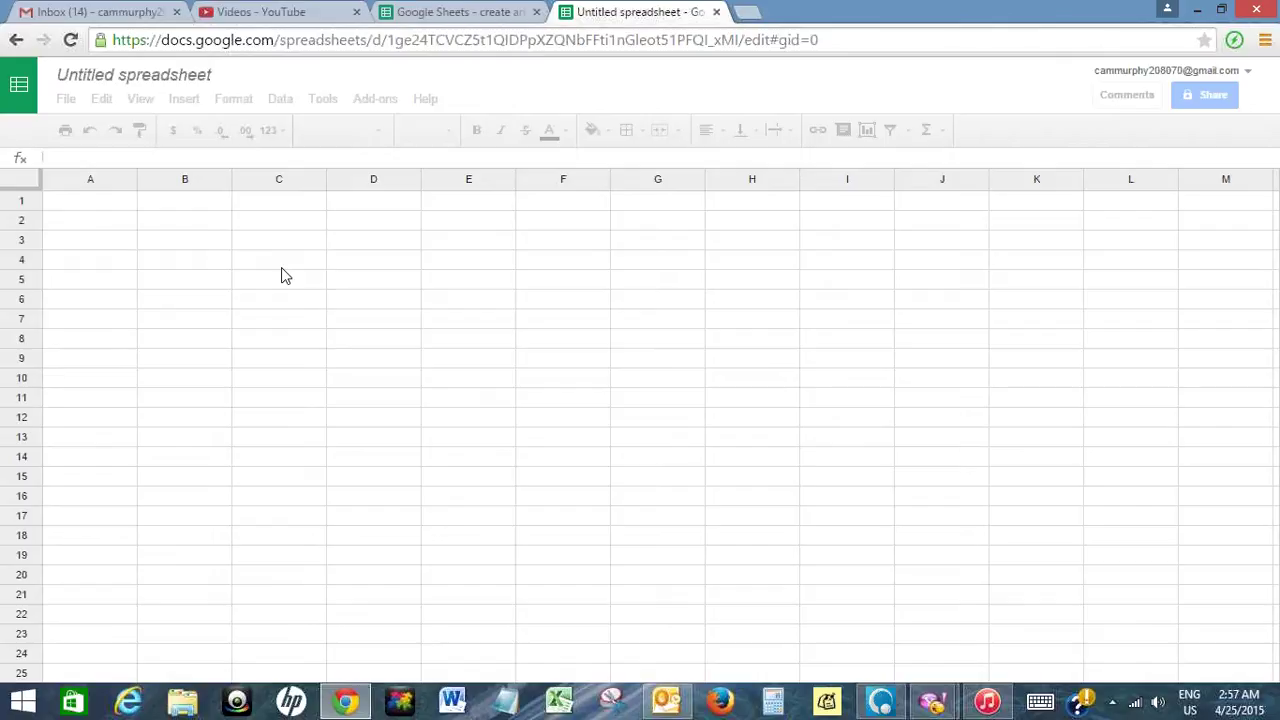
click(321, 266)
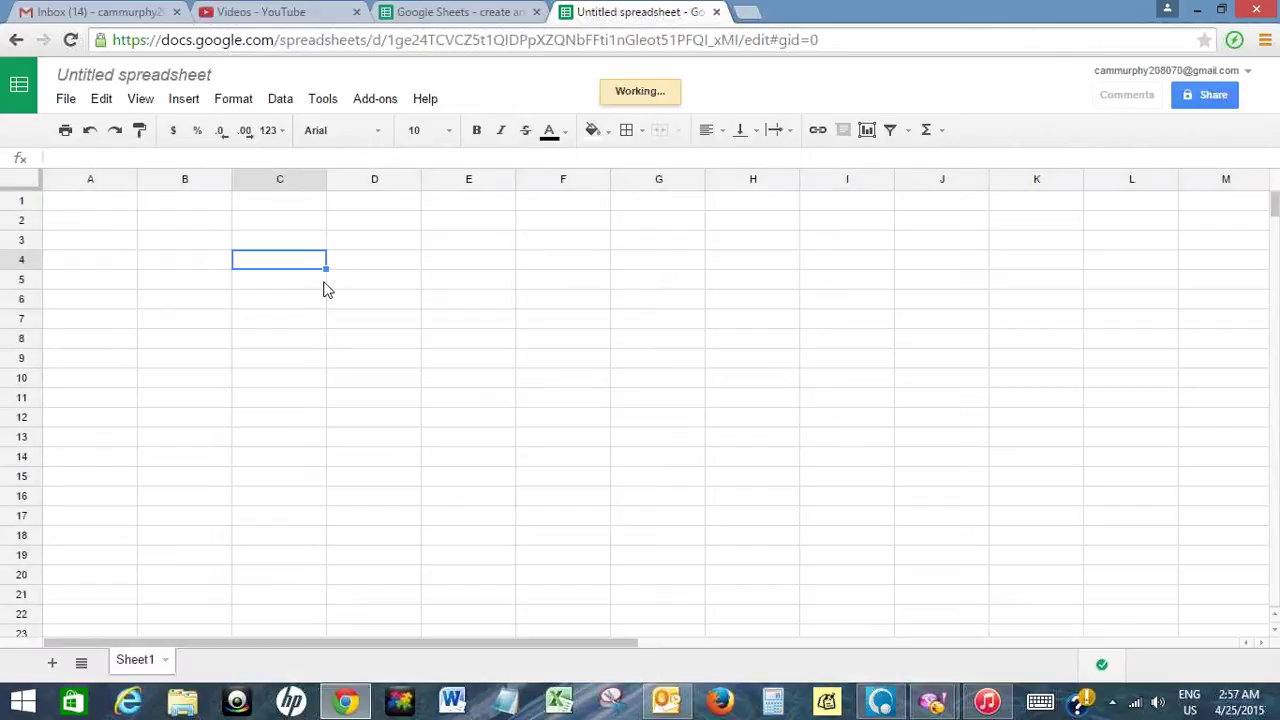
click(748, 12)
text(www.google.co.in/?gfe_rd=cr&ei=NLU6VfbJN8LAuATJwIGIBw&gws_rd=ssl)
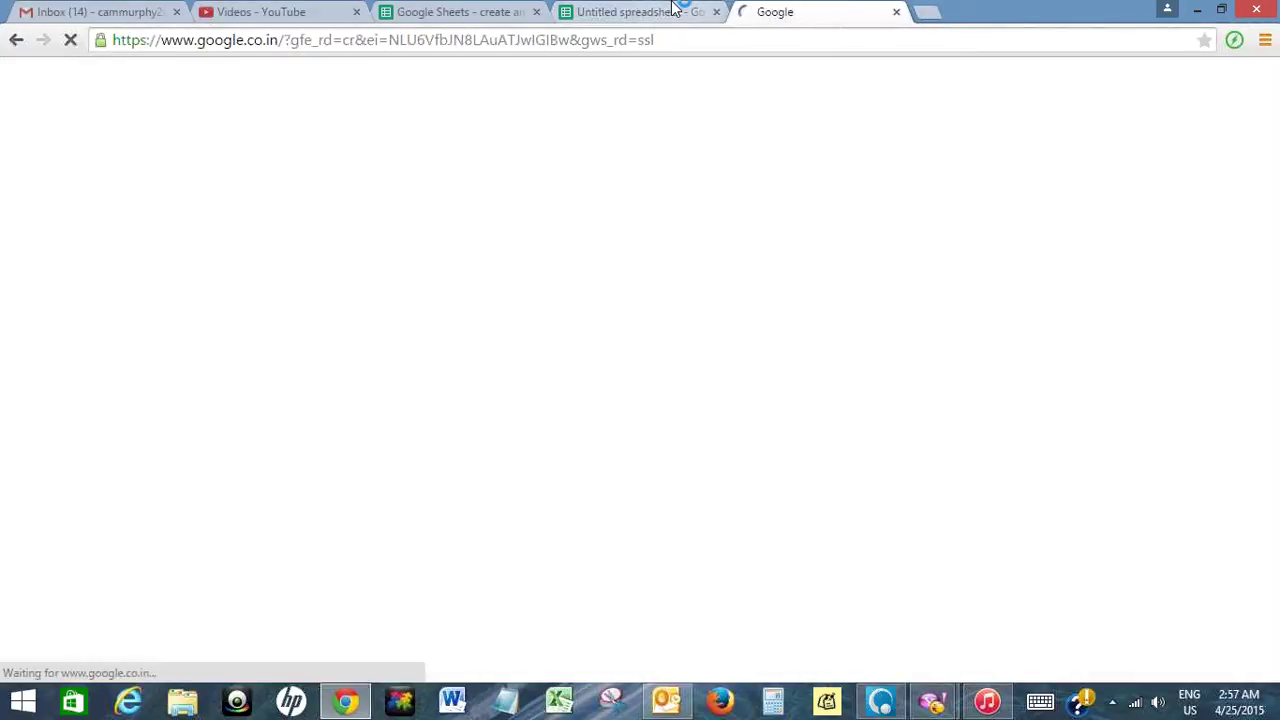
Search Google for bloomberg.com and open the Bloomberg Business website result.
click(494, 366)
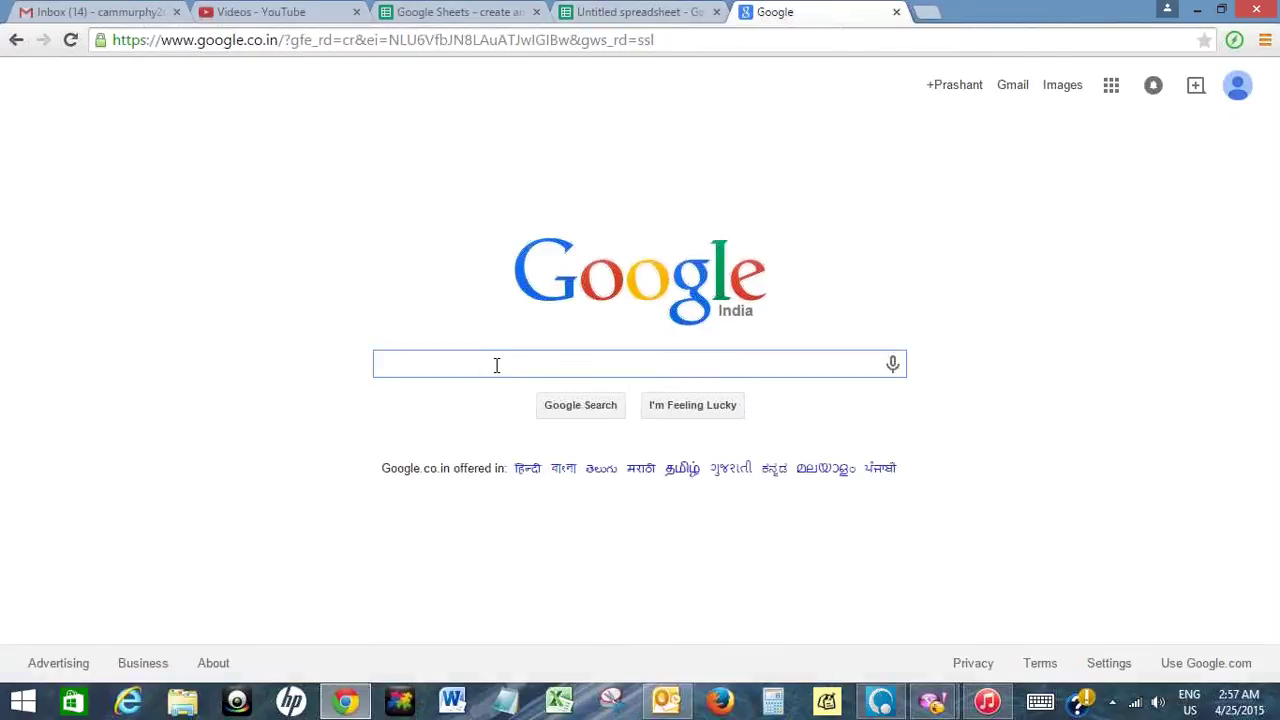
text(blo)
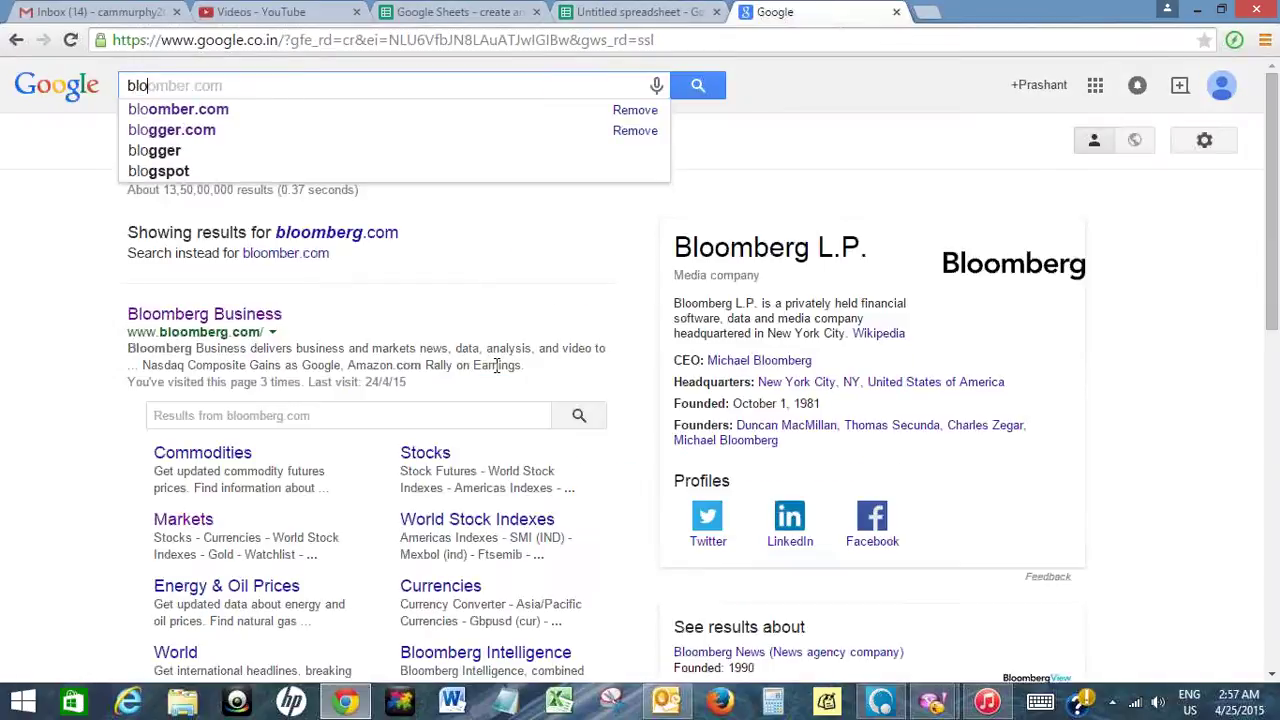
text(omber.c)
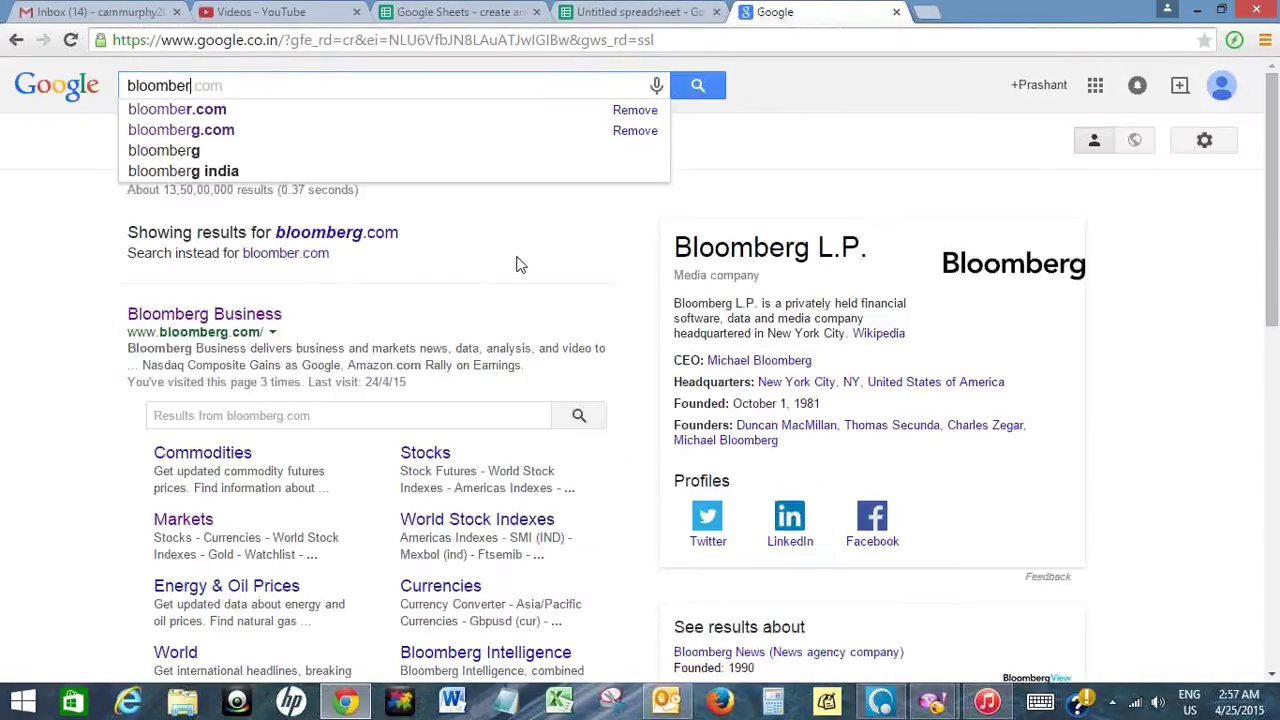
key(BackSpace)
key(BackSpace)
text(g.com)
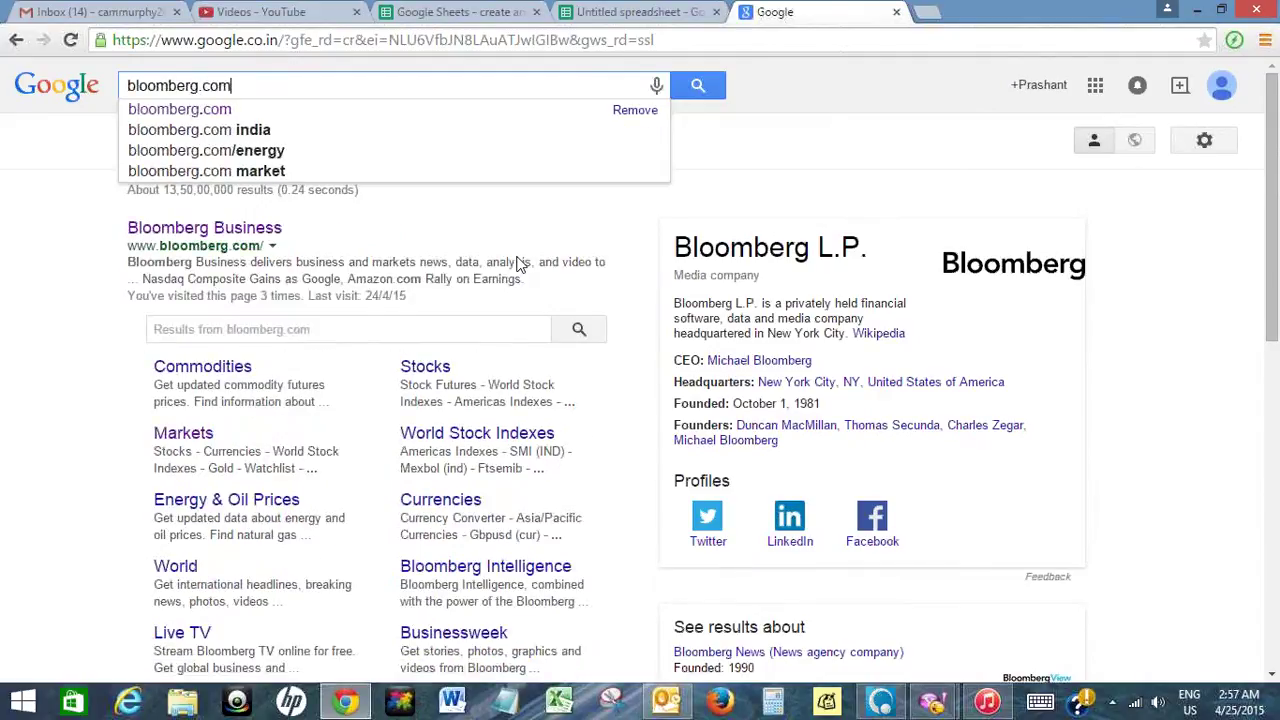
key(Return)
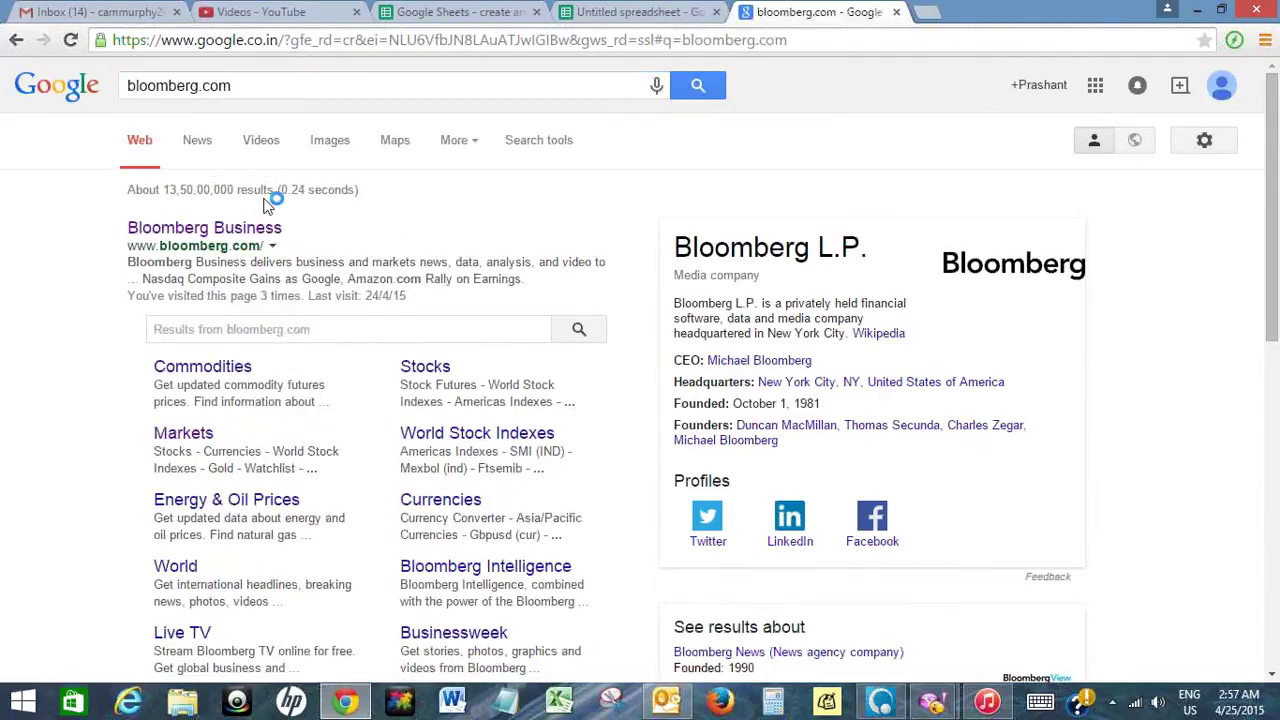
click(207, 232)
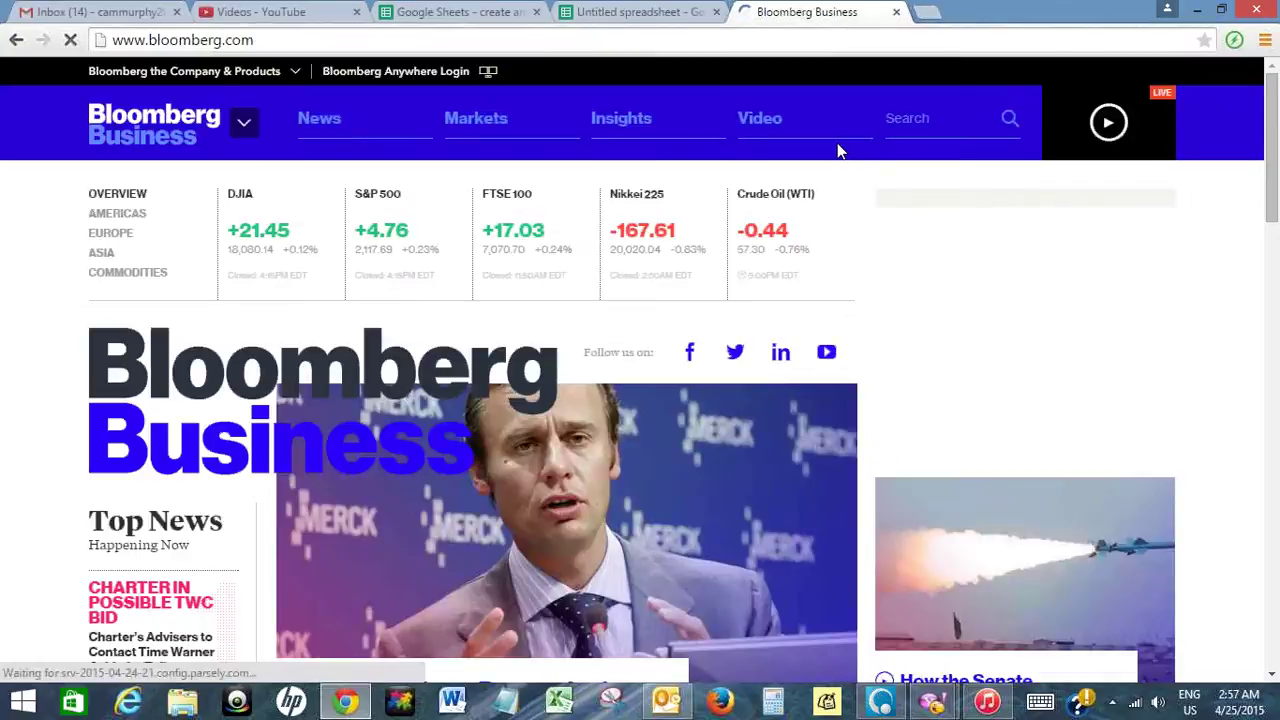
Open Bloomberg's Markets page showing DJIA, S&P 500 and FTSE 100, and reveal the Markets submenu.
click(480, 122)
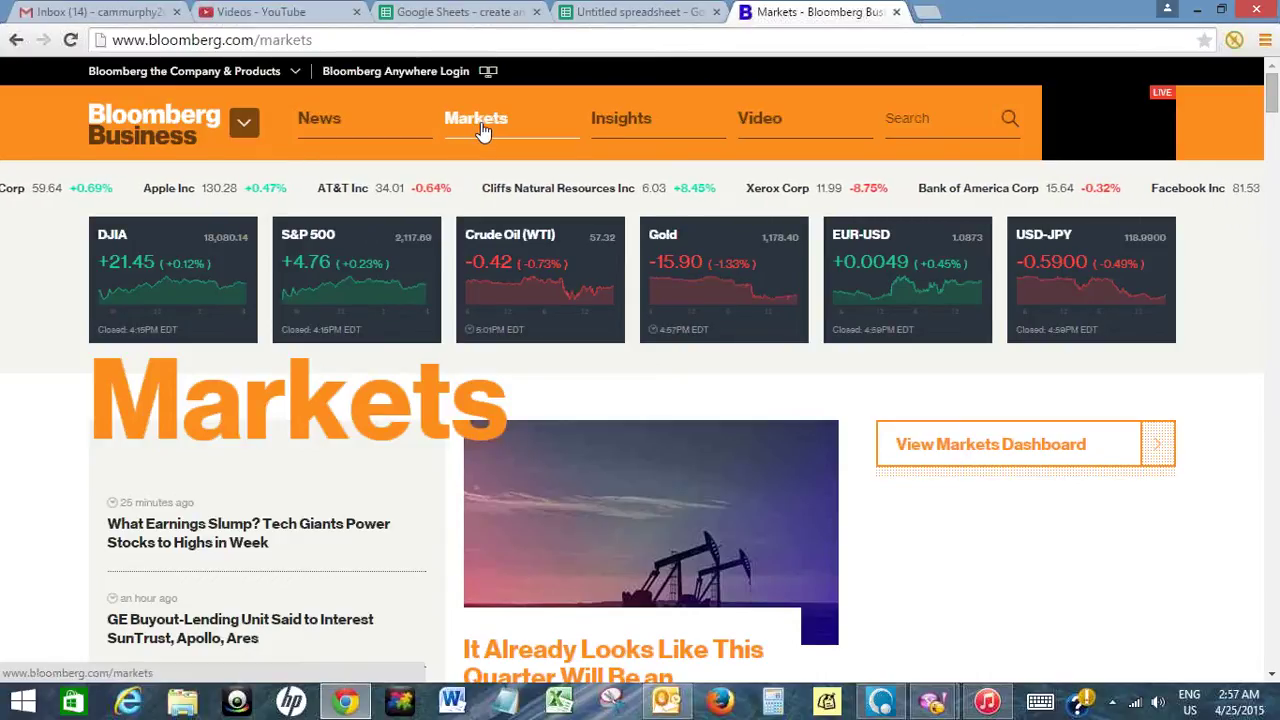
scroll(474, 128, down, 3)
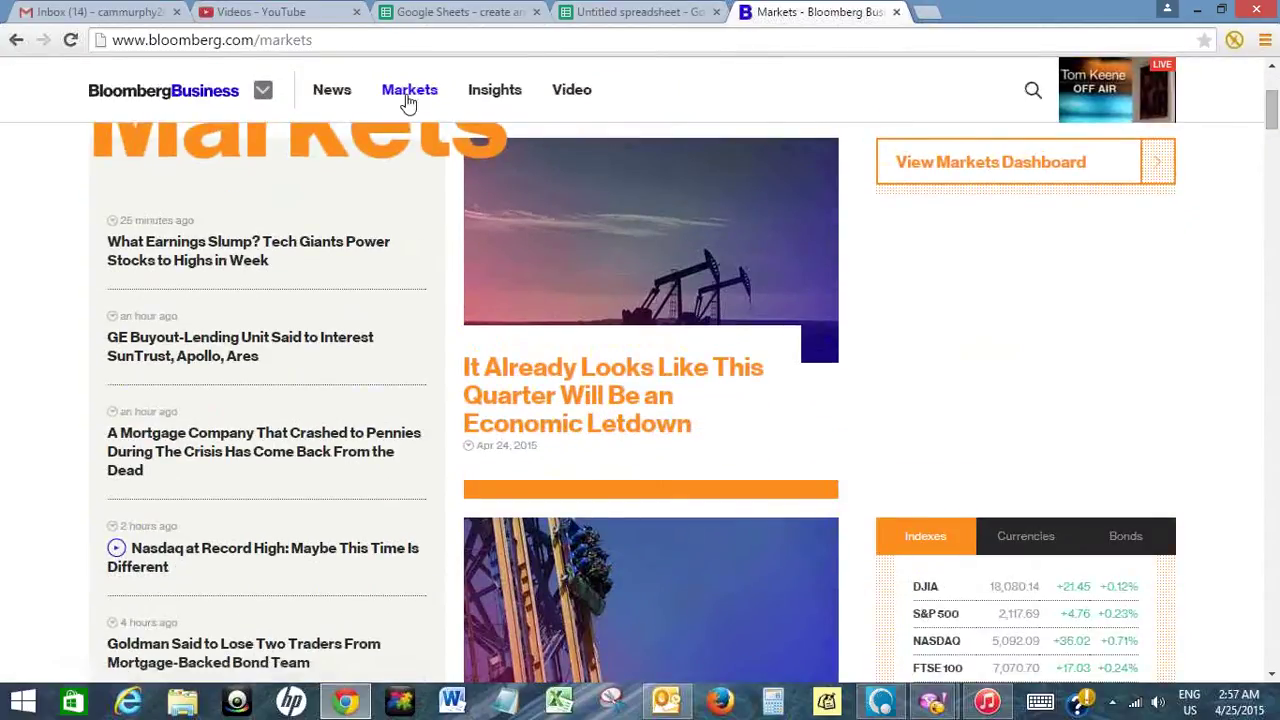
mouse_move(406, 103)
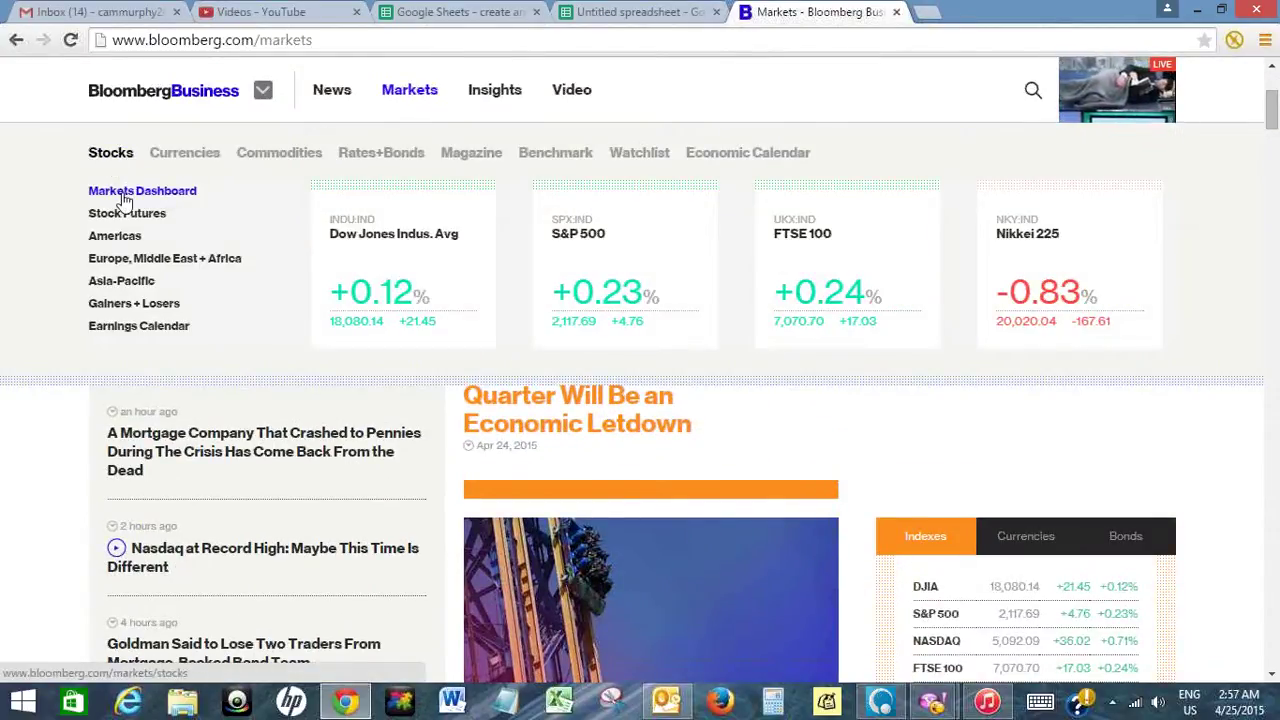
Open Bloomberg's Markets Dashboard world markets page and copy its URL from the address bar.
click(124, 192)
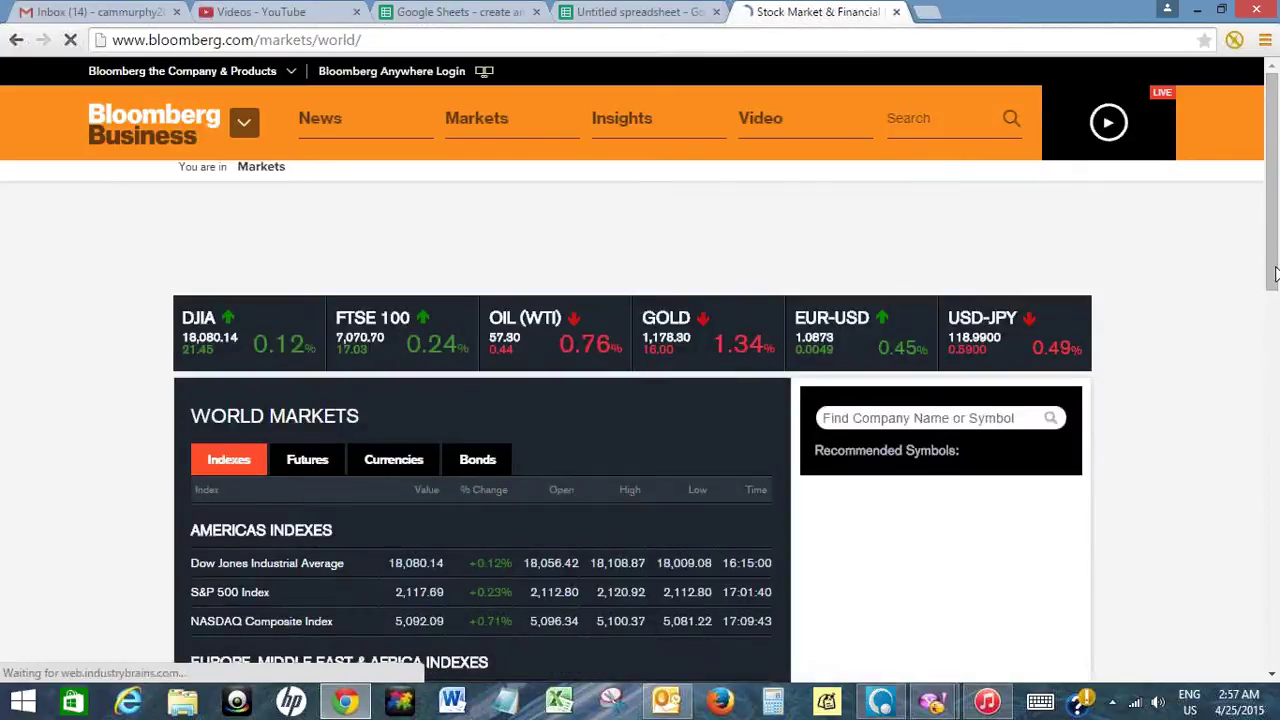
scroll(1277, 213, down, 4)
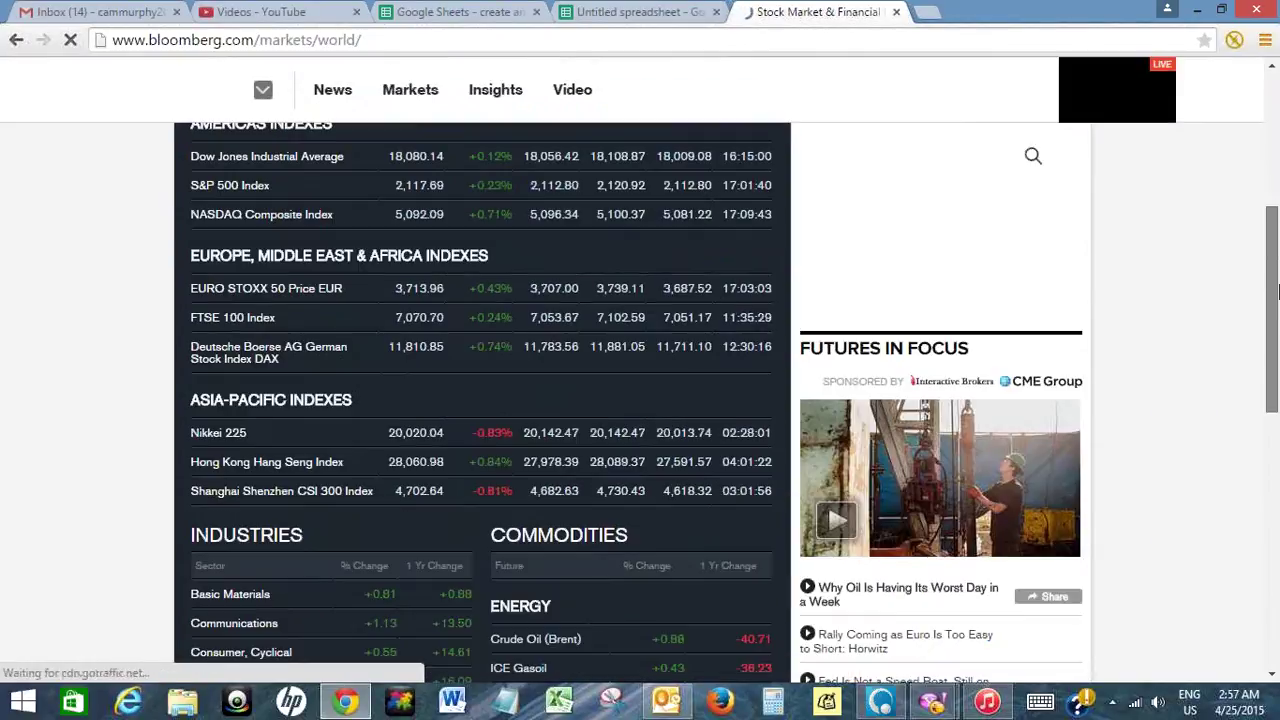
drag(1277, 309, 1277, 268)
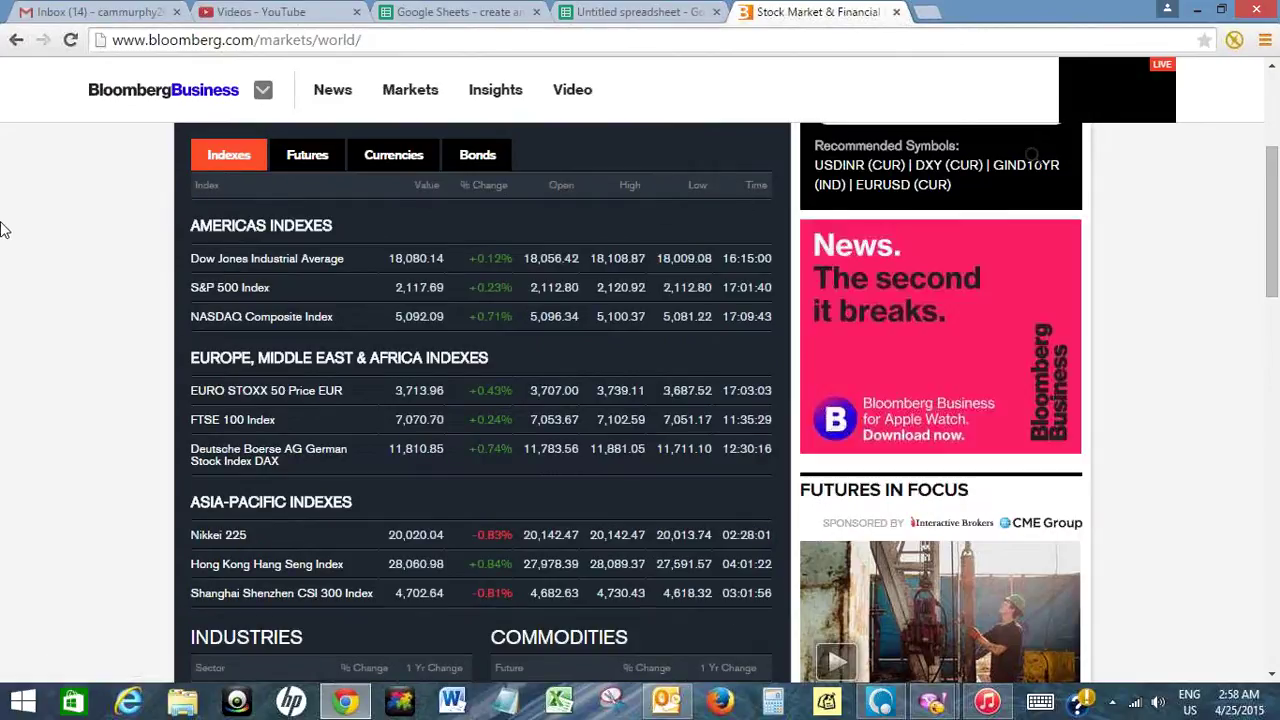
right_click(385, 46)
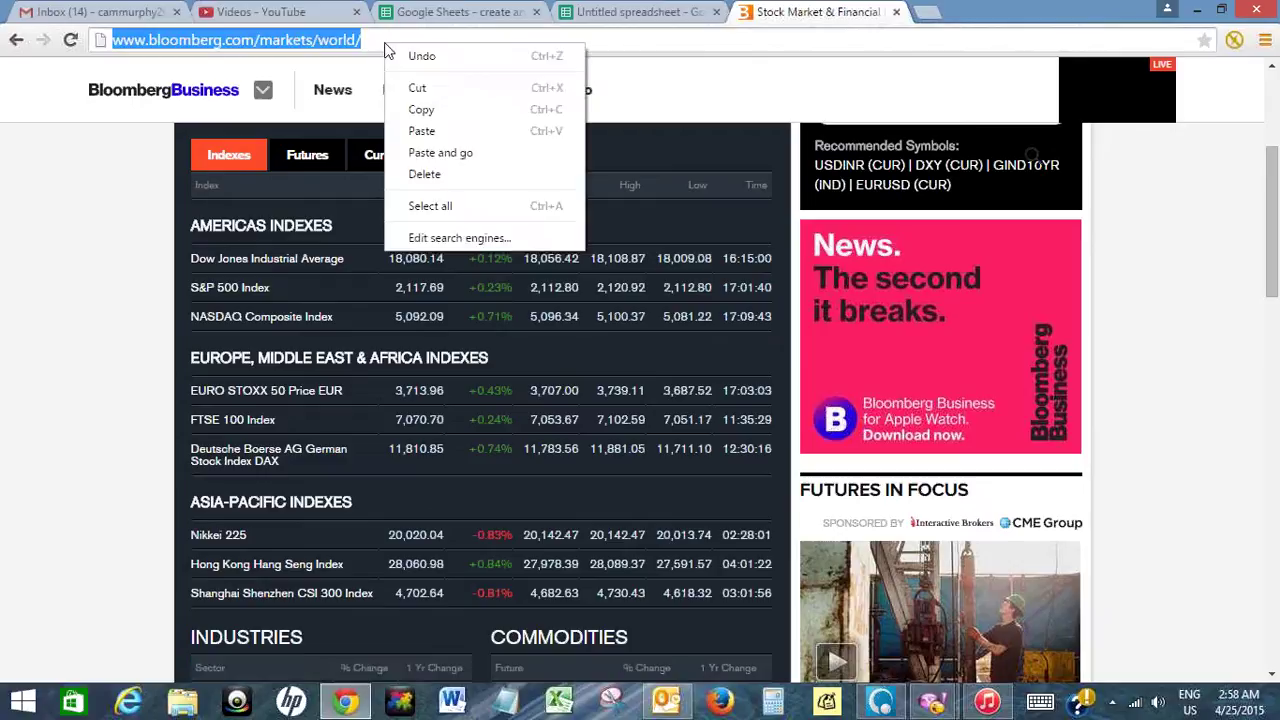
click(423, 109)
In B6, write an IMPORTHTML formula with the pasted Bloomberg world markets URL, "table" and index 1.
click(618, 14)
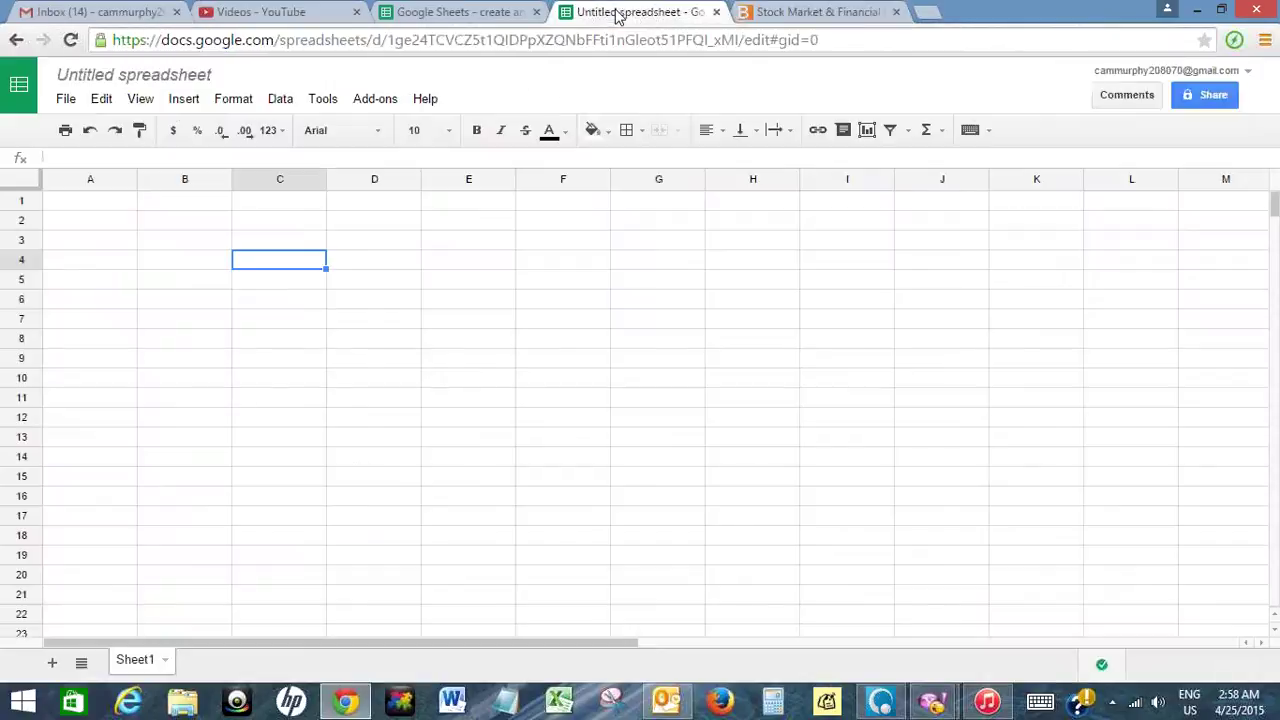
click(218, 300)
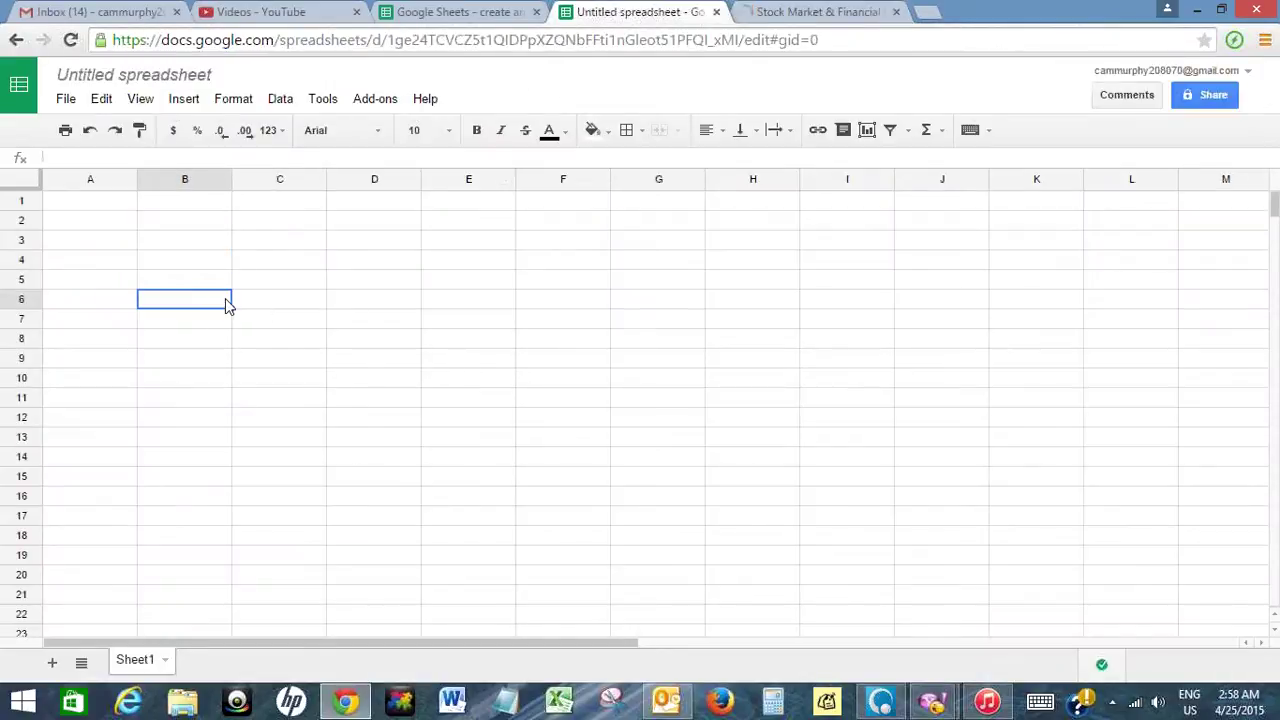
text(=impor)
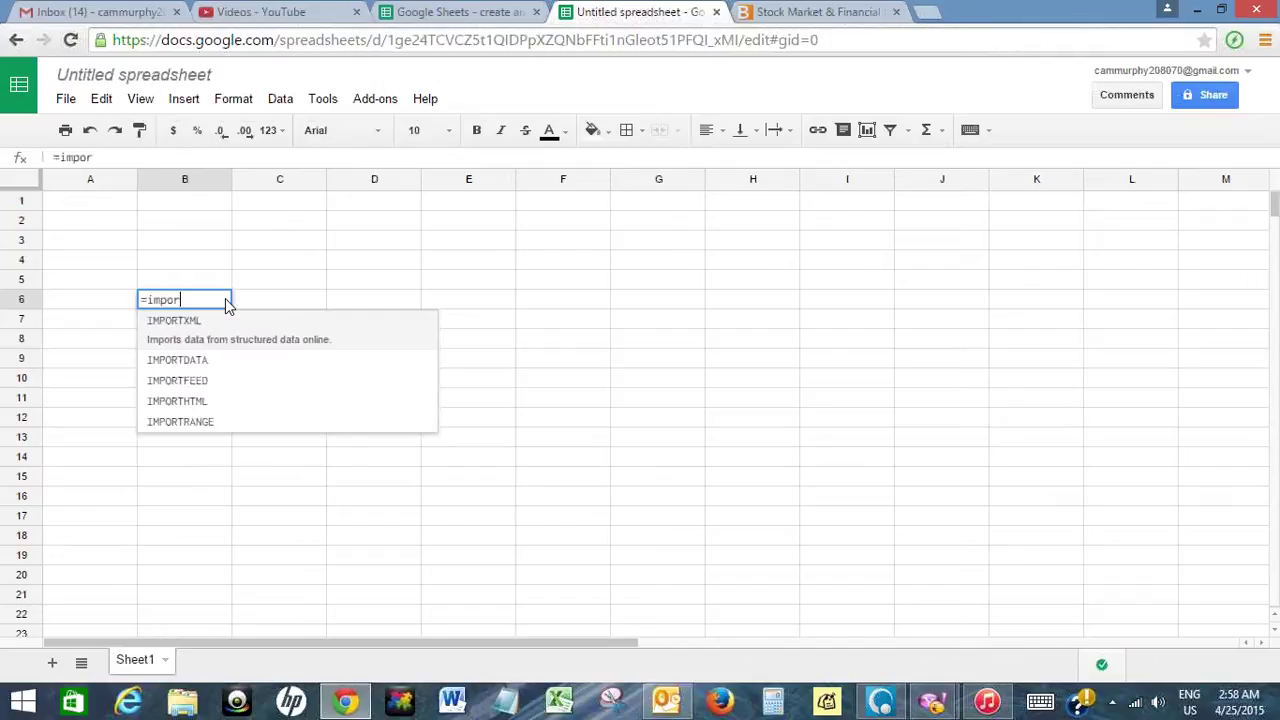
text(thtml)
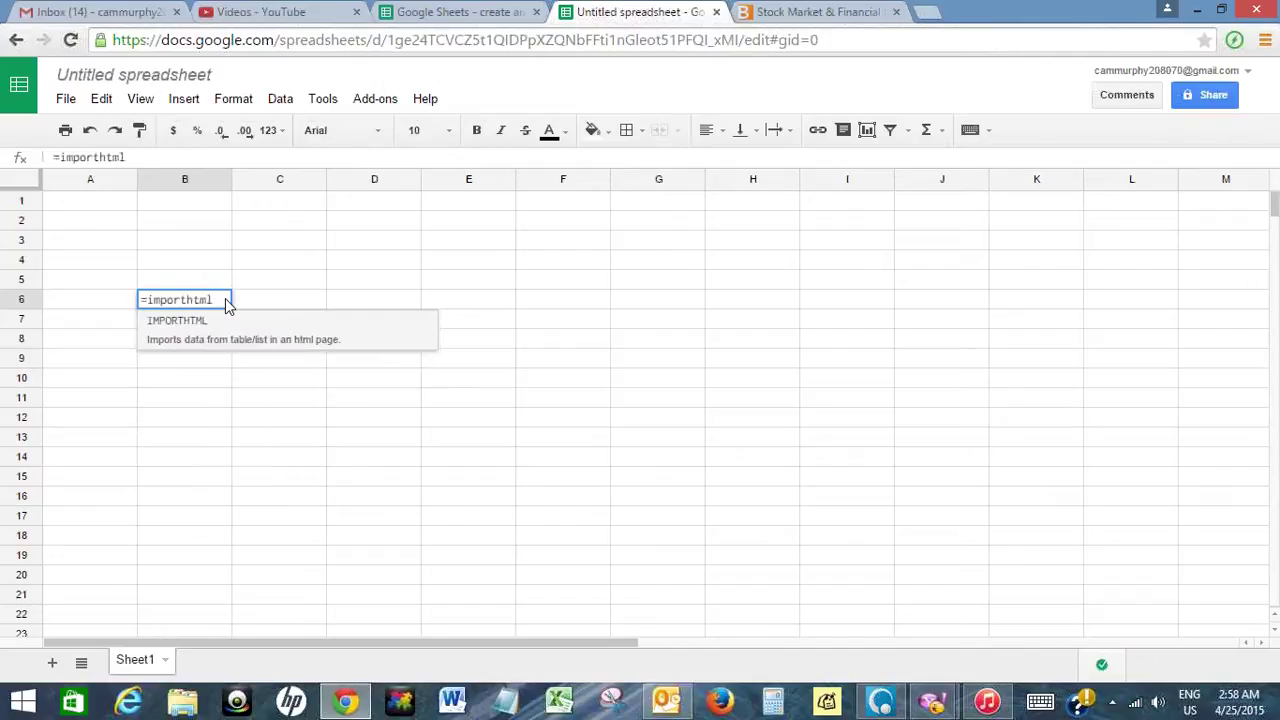
text(()
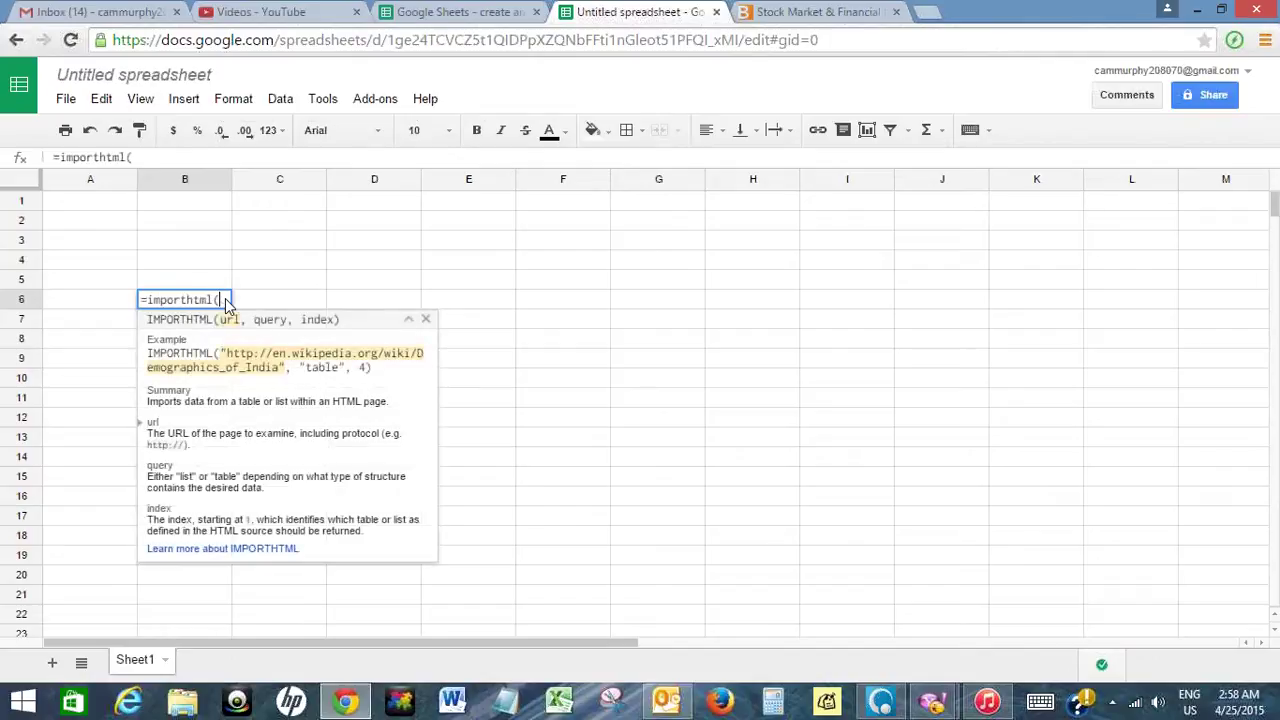
text(")
key(ctrl+v)
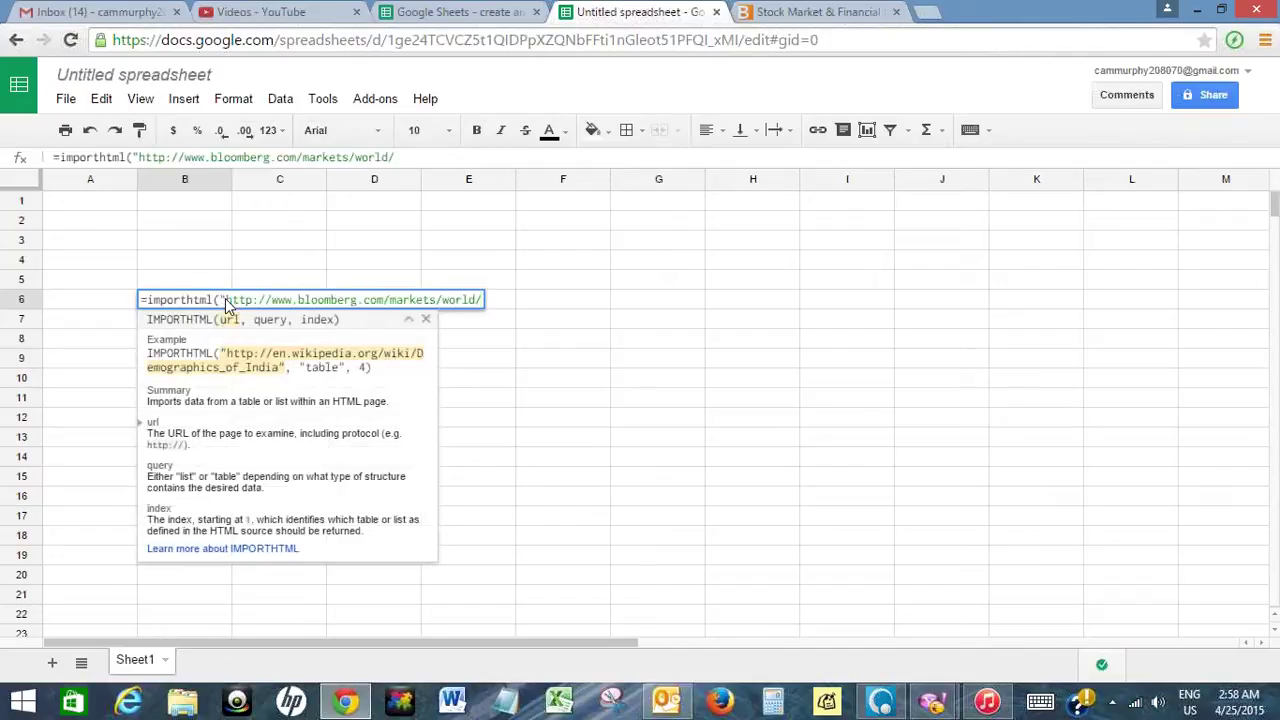
text(")
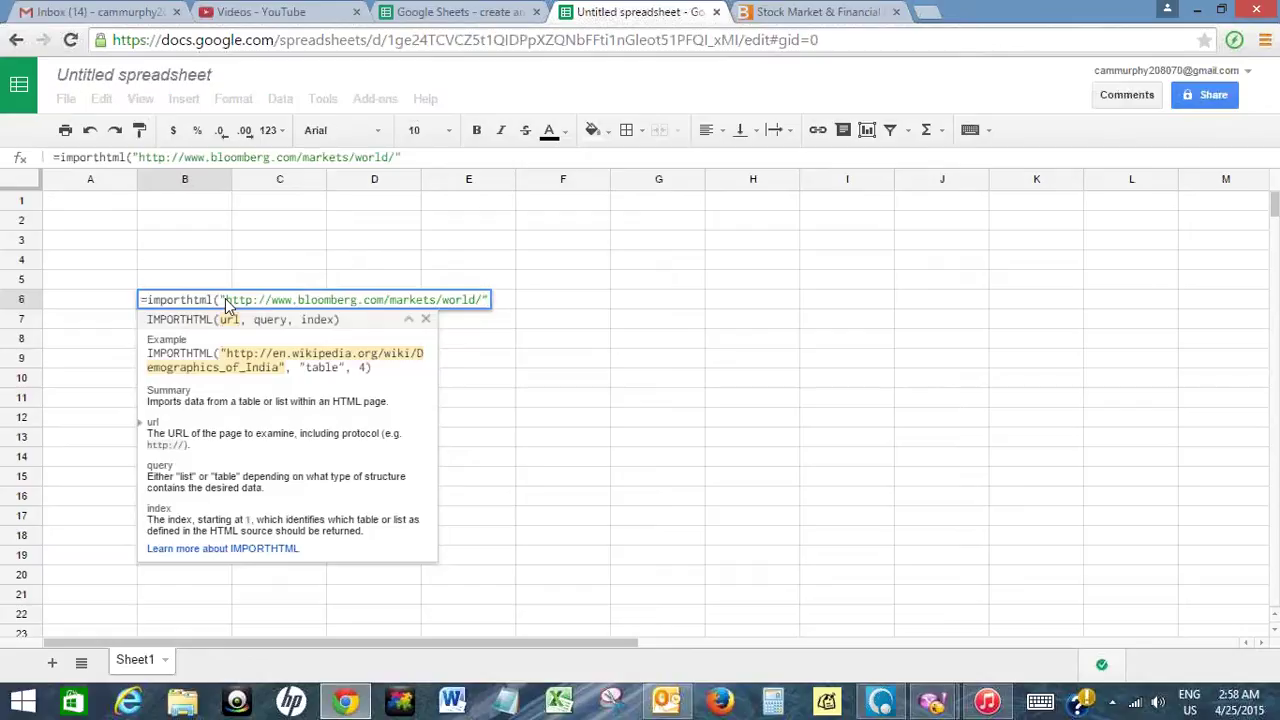
text(,)
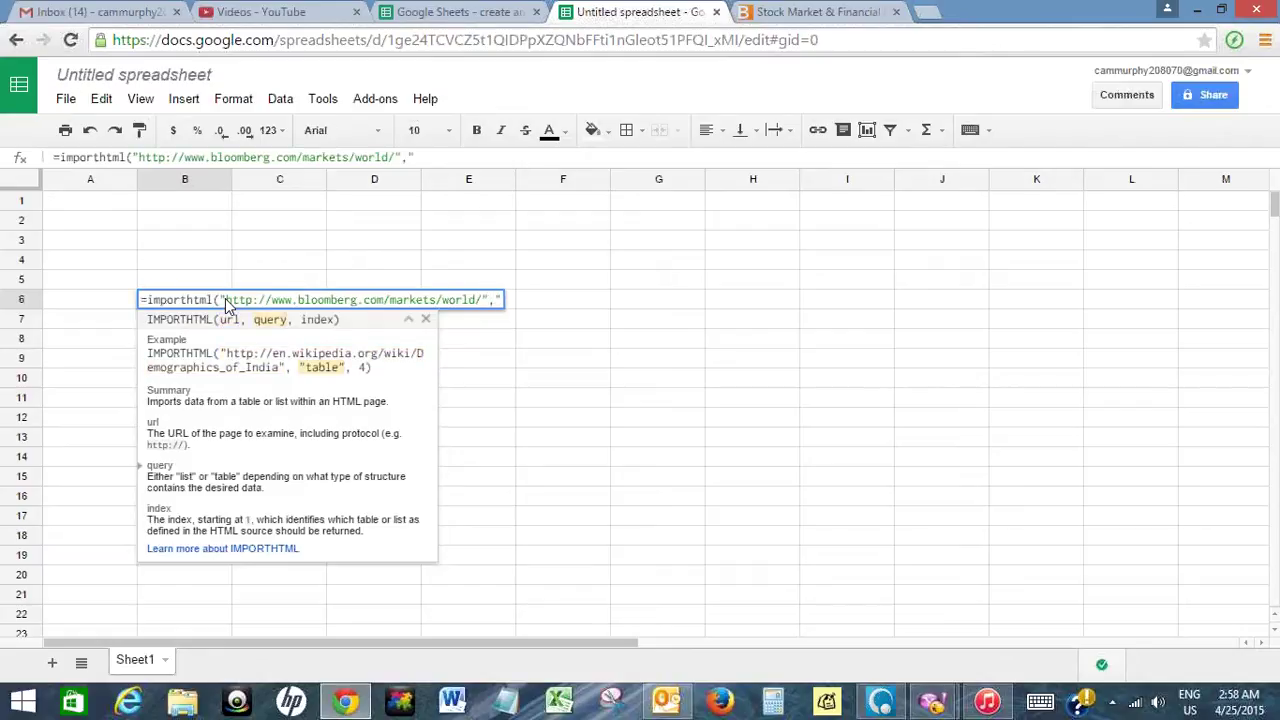
text(table")
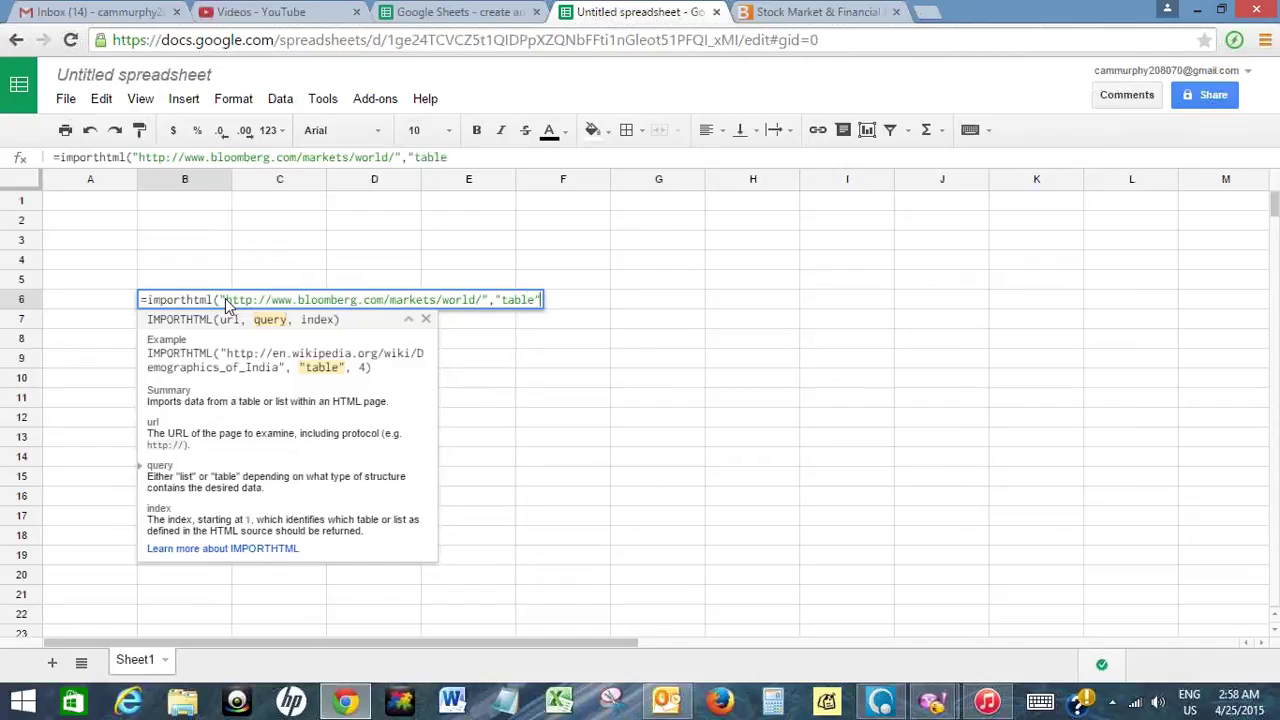
text(,)
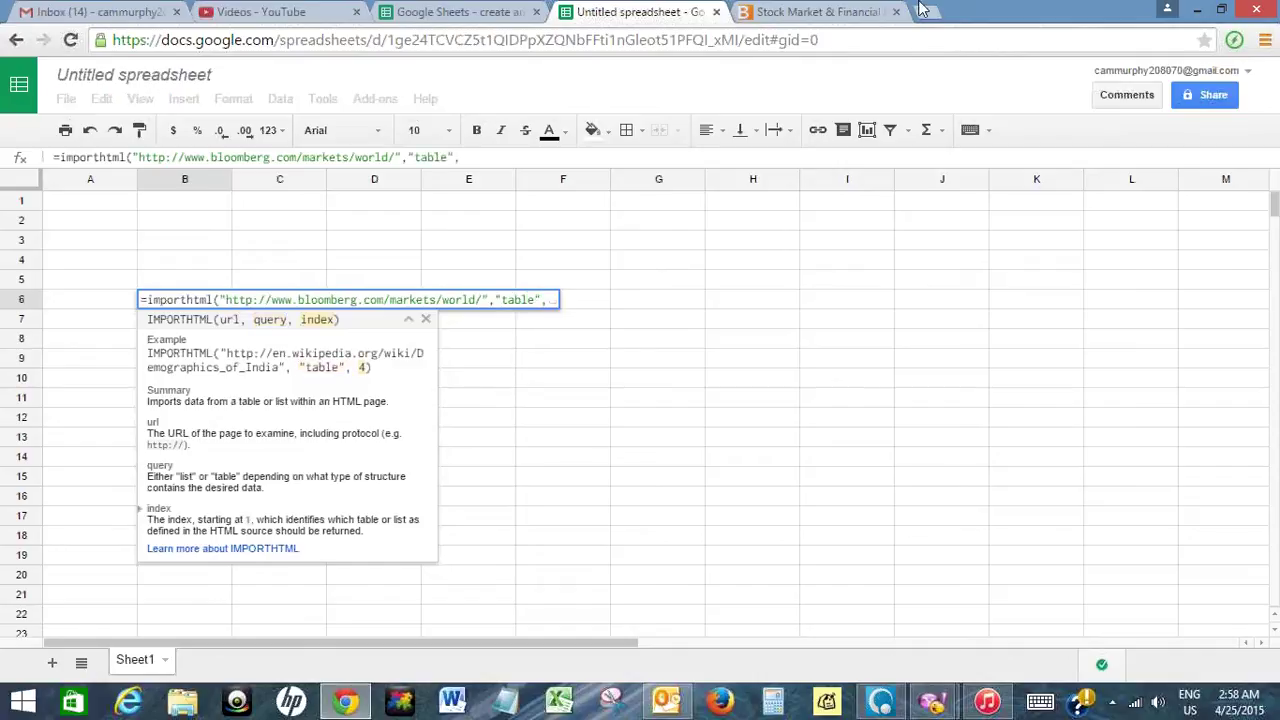
click(826, 12)
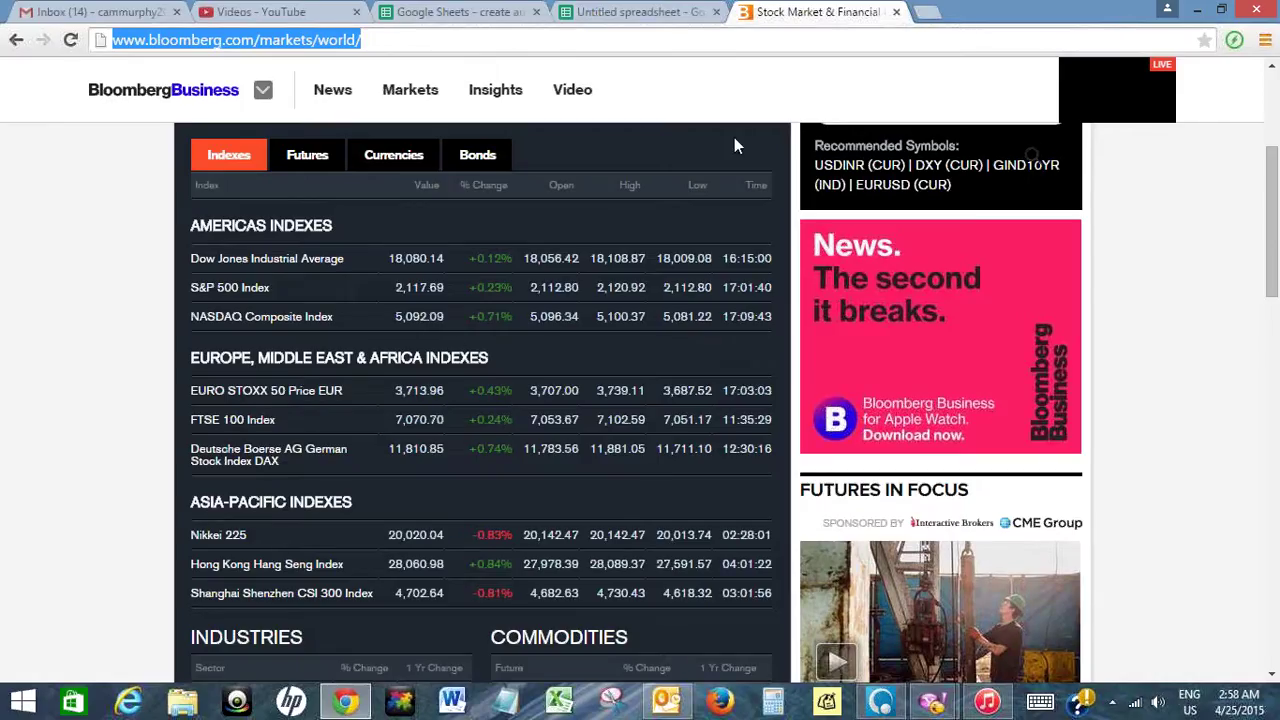
click(645, 12)
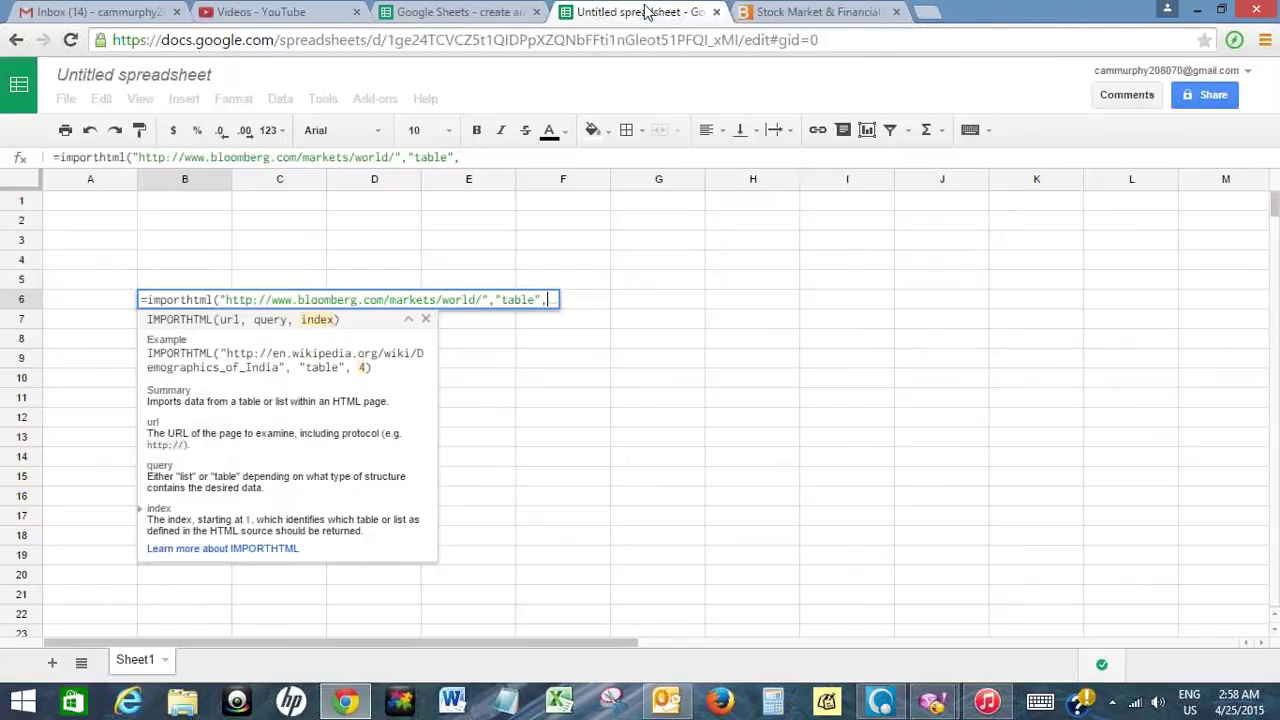
text(1)
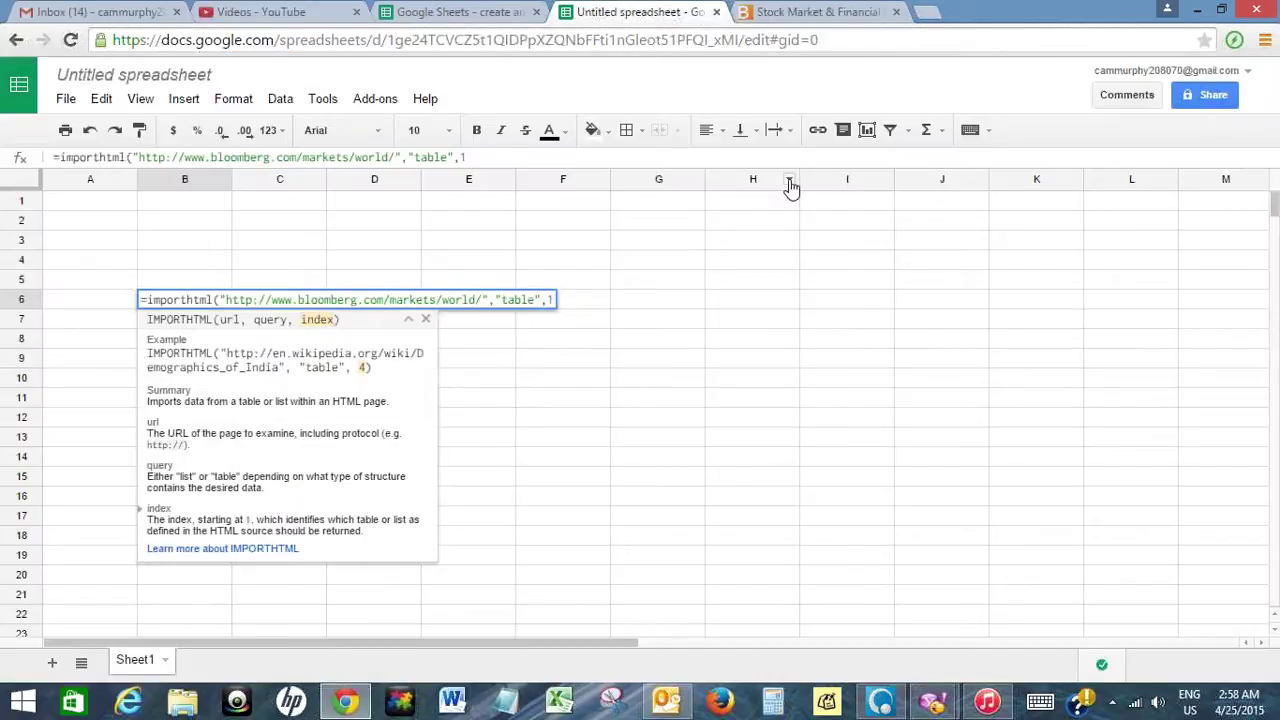
text())
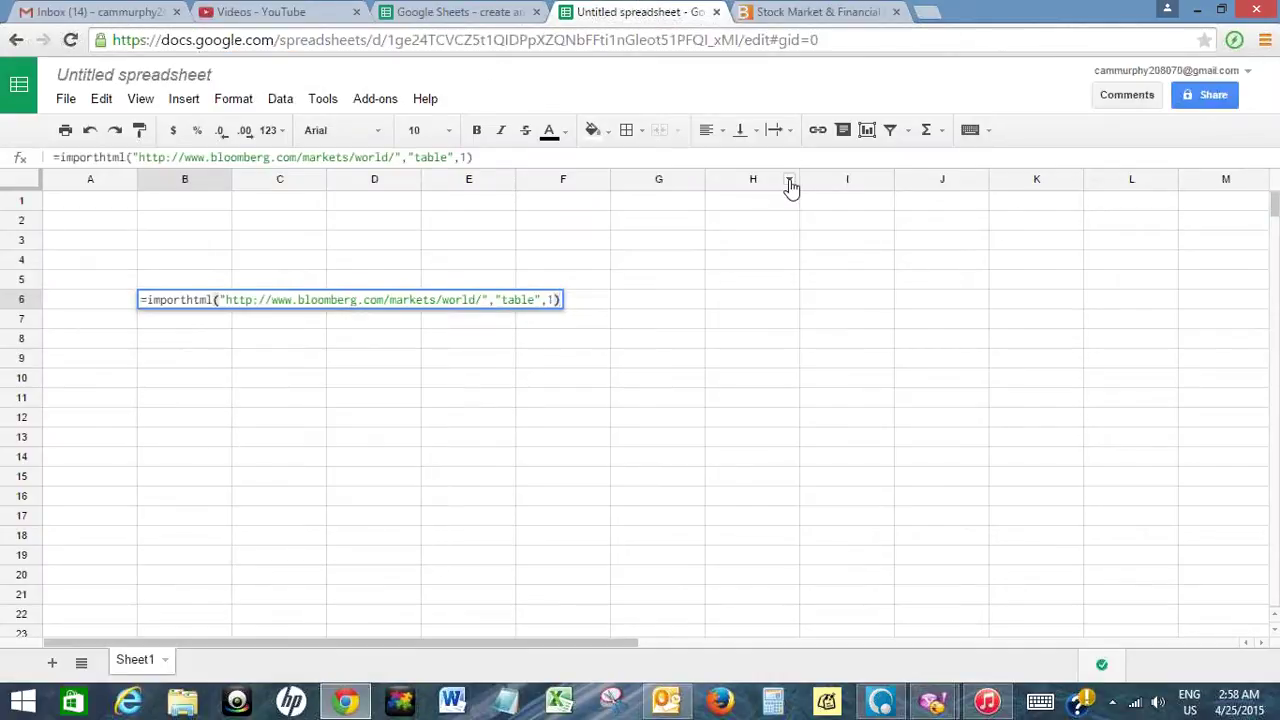
Commit the formula to import the world indexes table, then widen column B to fit index names.
key(Return)
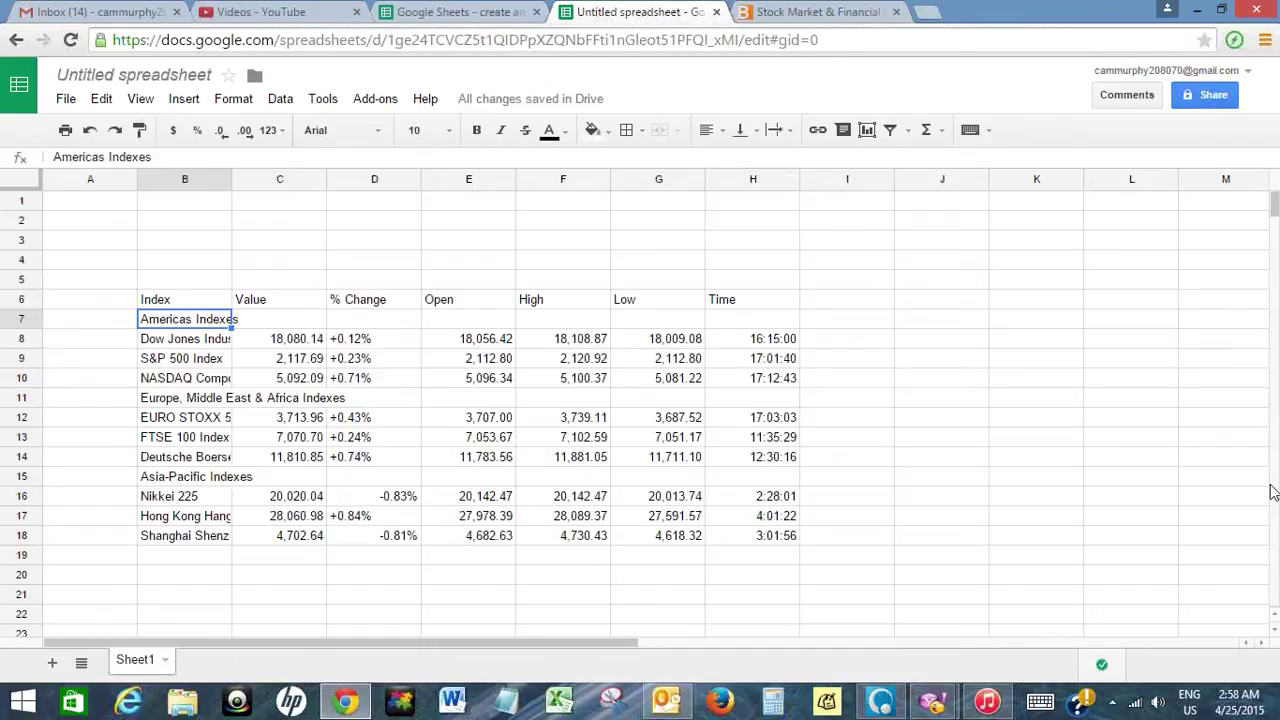
drag(231, 180, 379, 178)
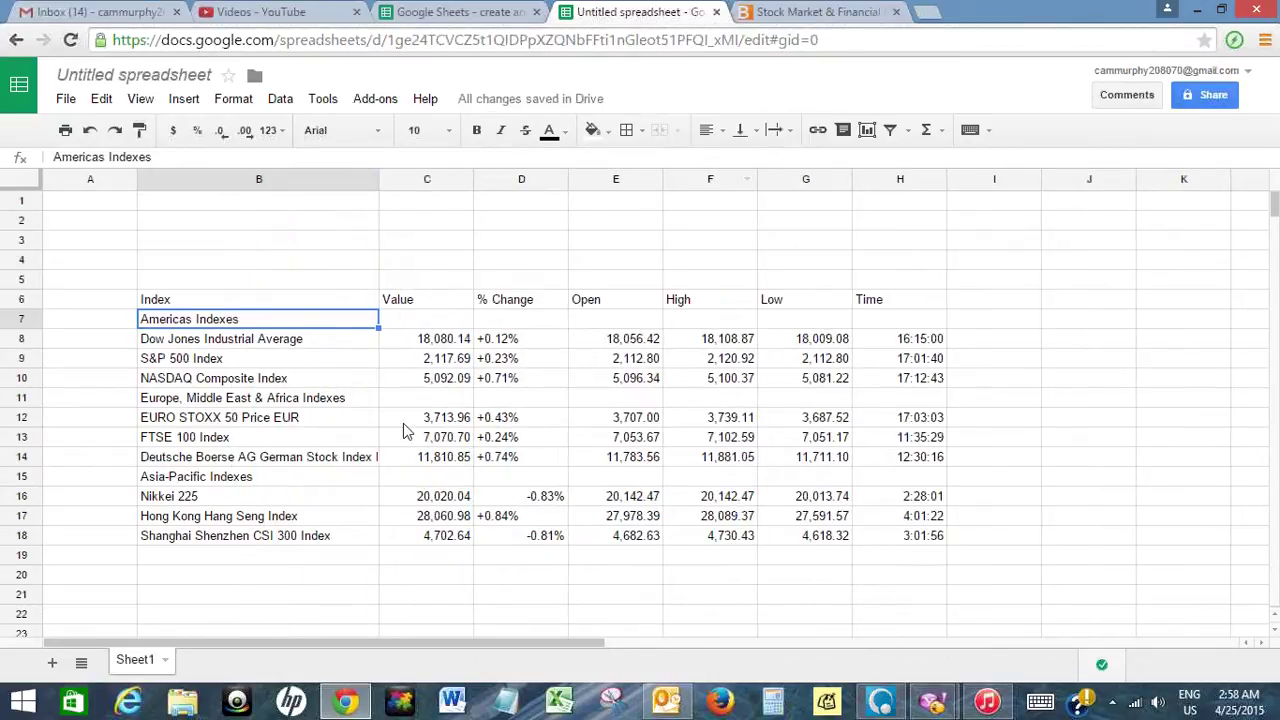
After viewing Bloomberg's Futures table, change the B6 formula's table index from 1 to 2.
click(803, 12)
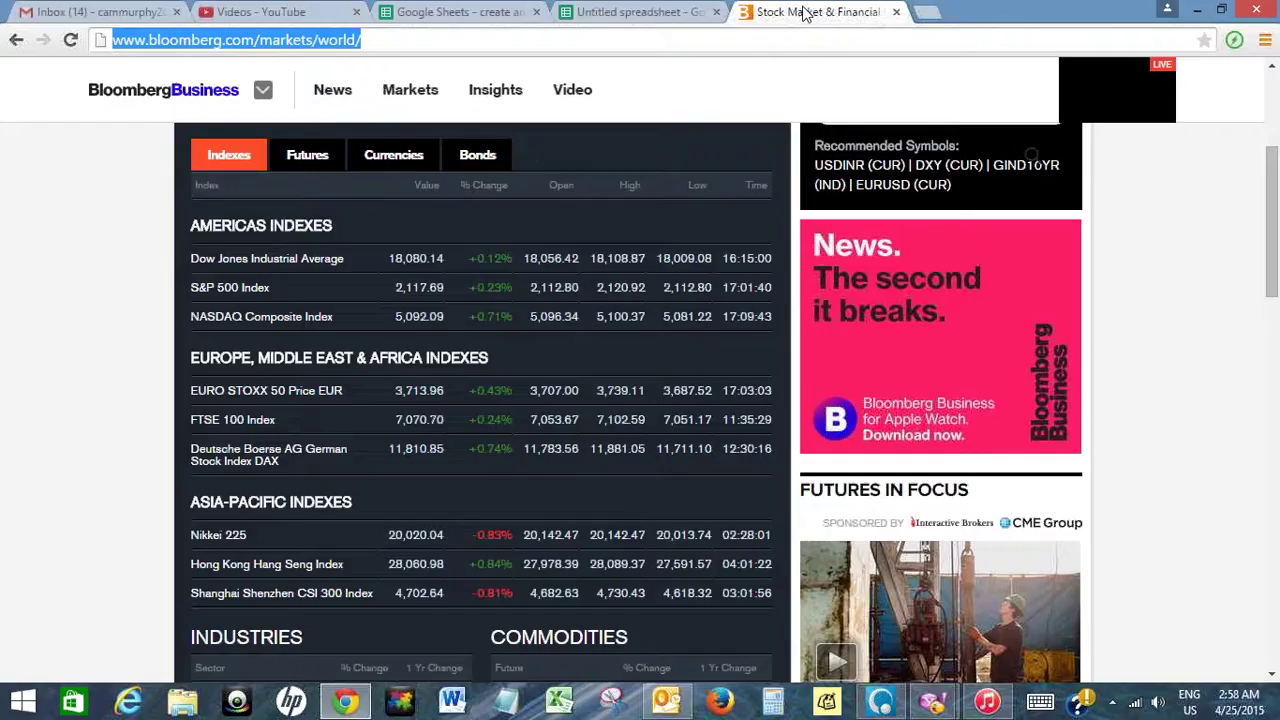
click(300, 158)
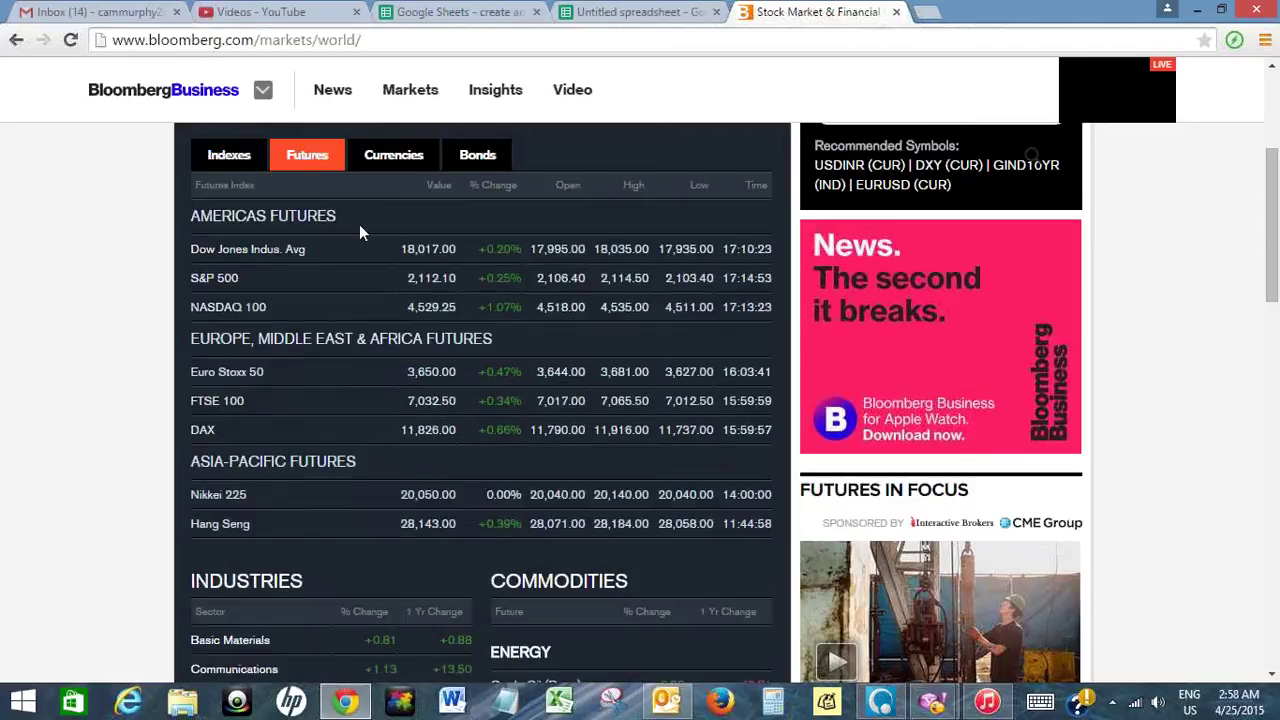
click(615, 12)
click(240, 304)
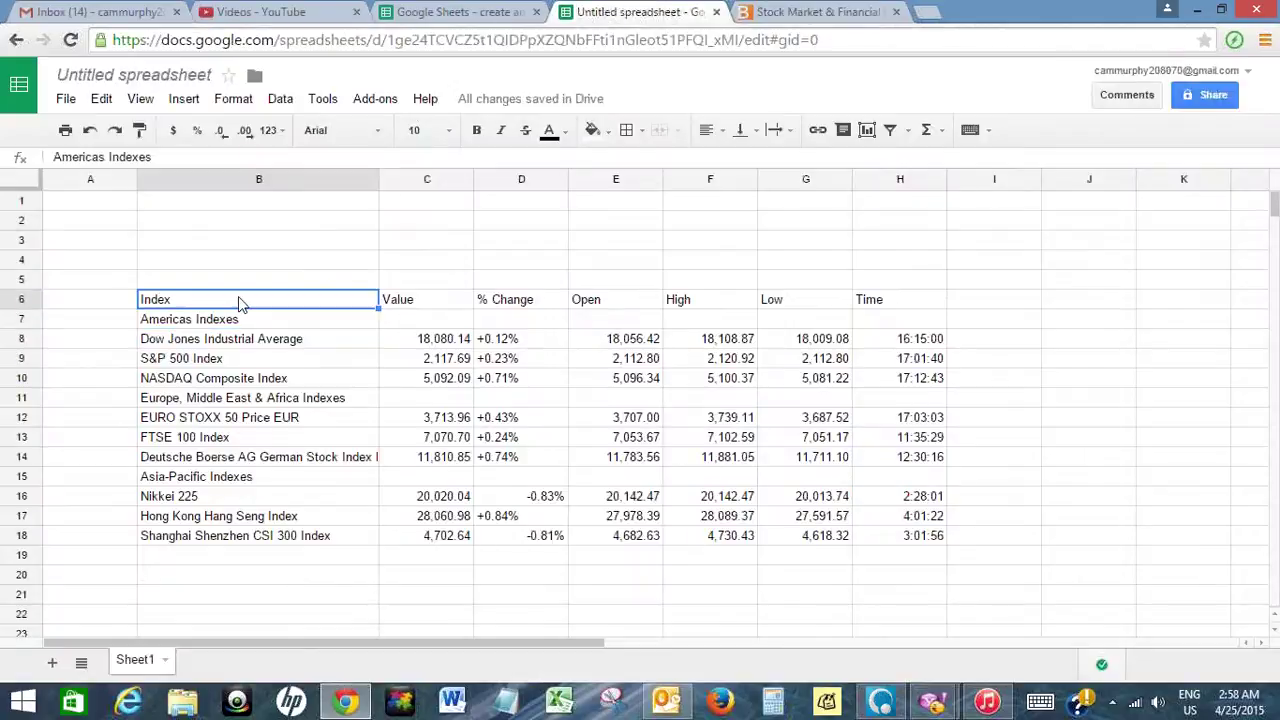
double_click(240, 302)
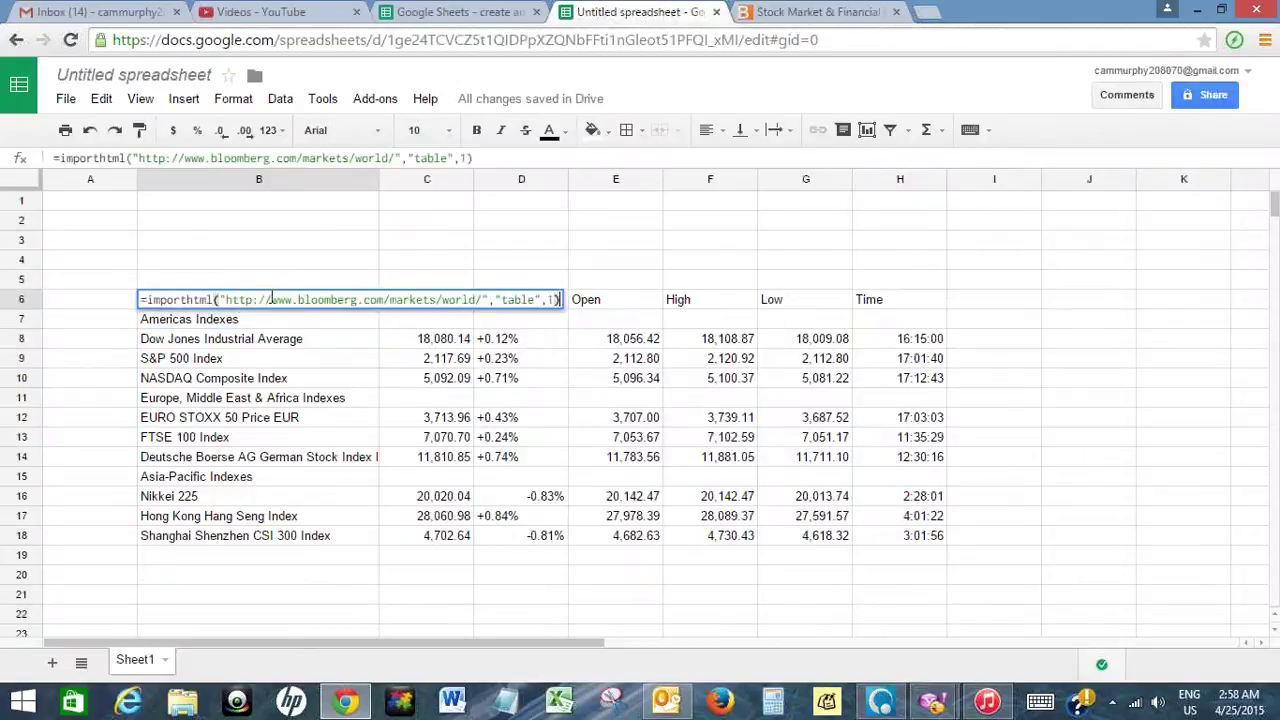
click(553, 298)
key(BackSpace)
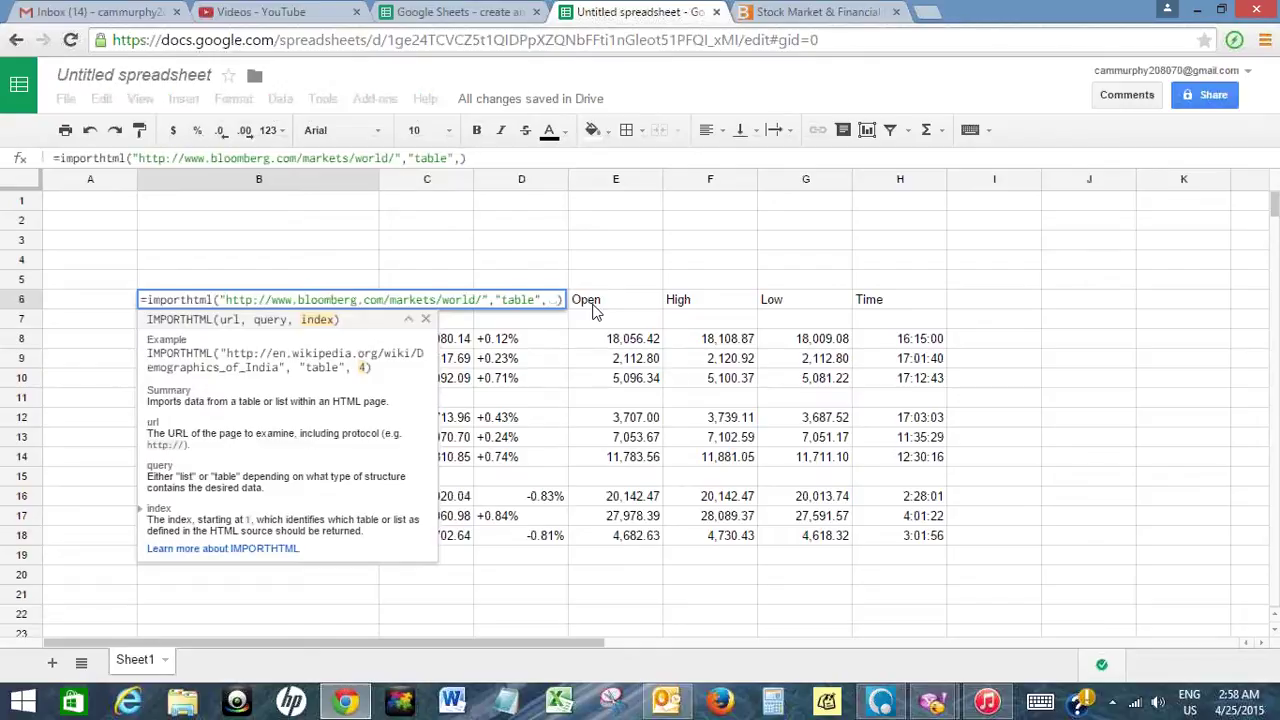
text(2)
key(Return)
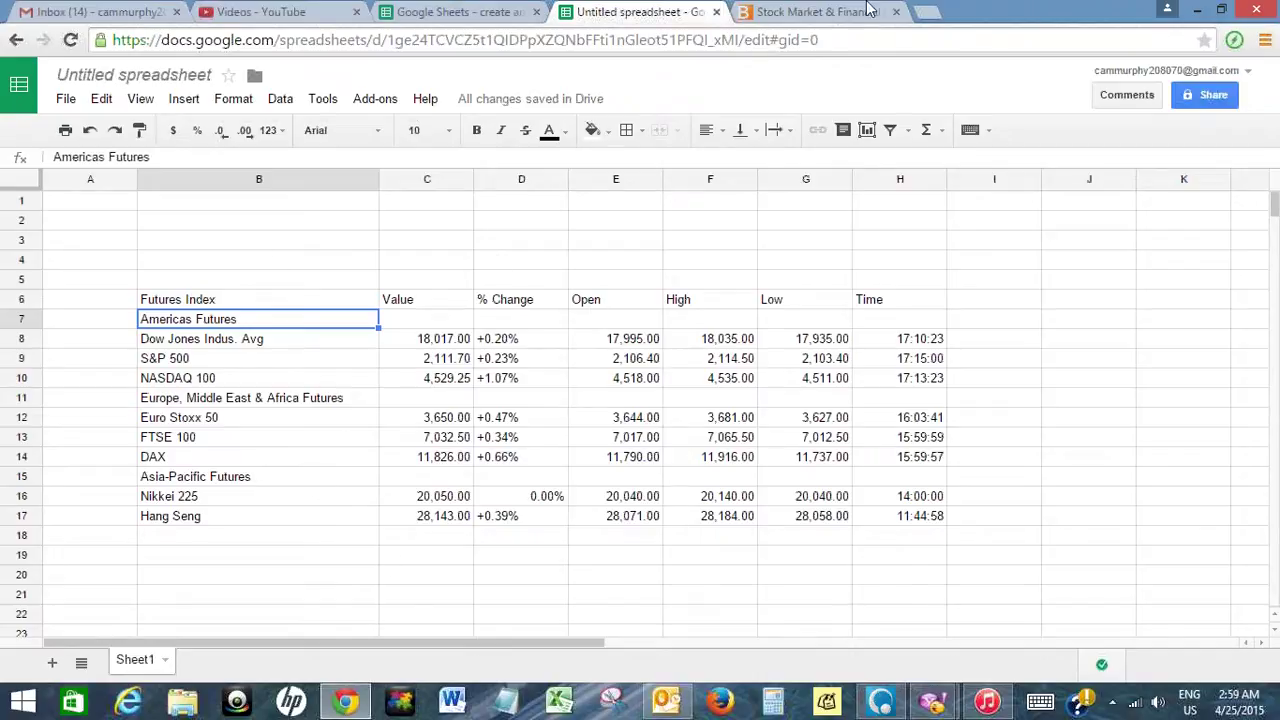
After viewing Bloomberg's Currencies table, change the B6 formula's table index from 2 to 3.
click(820, 11)
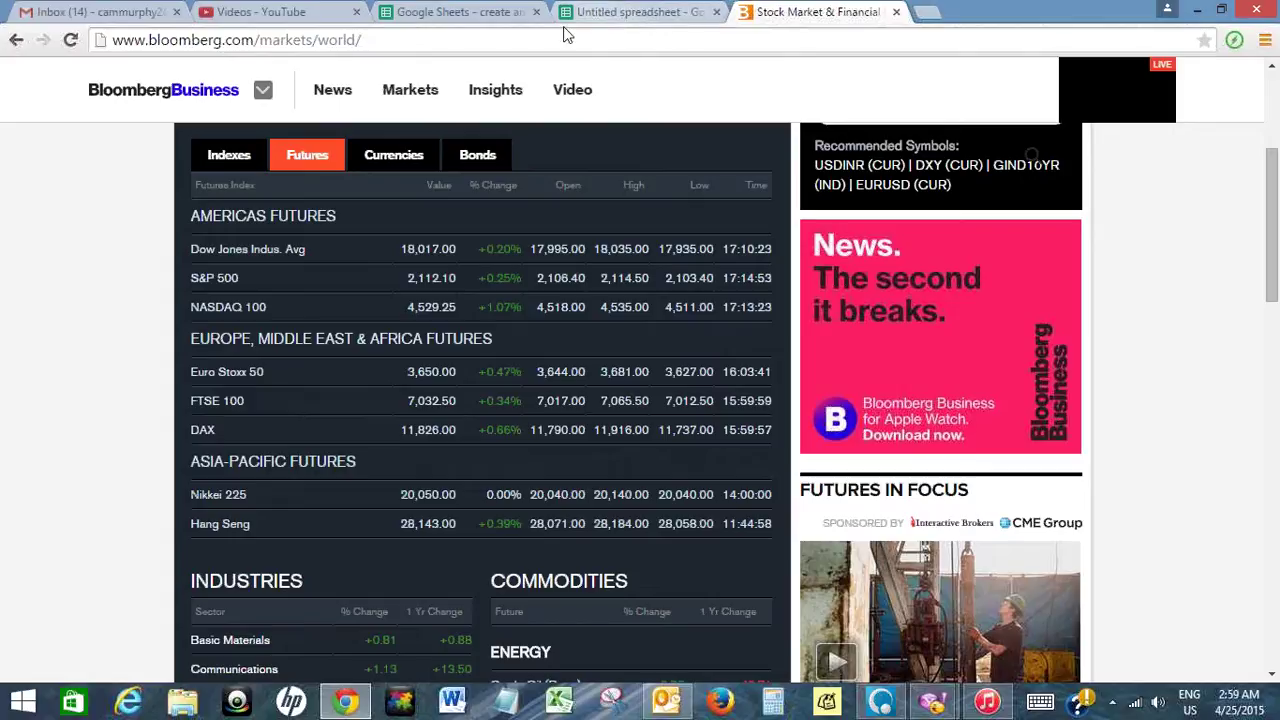
click(407, 152)
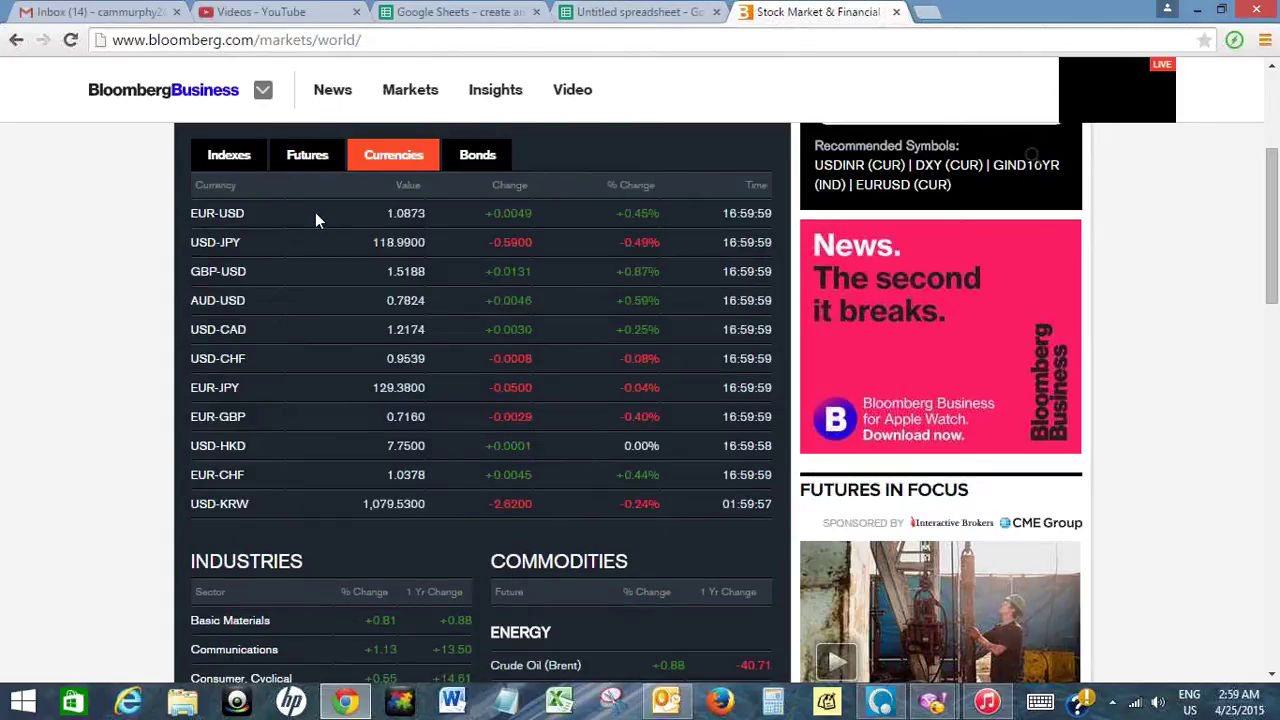
click(625, 14)
click(237, 305)
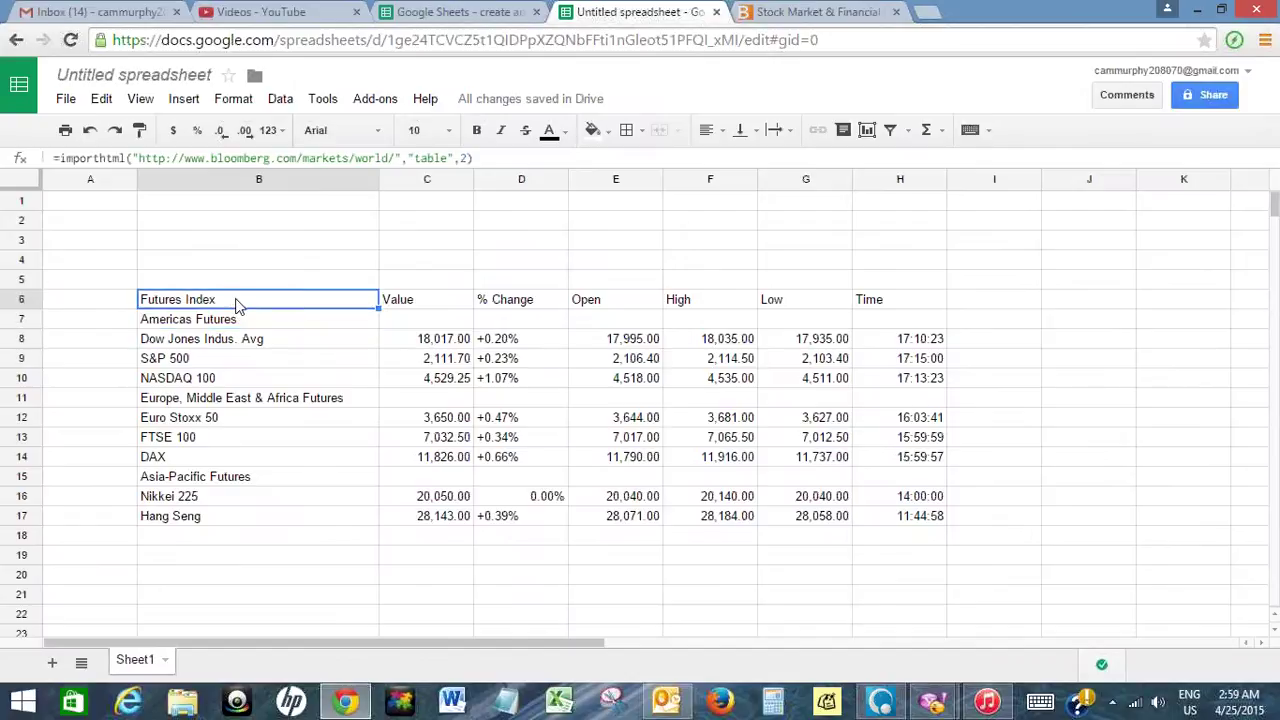
double_click(239, 298)
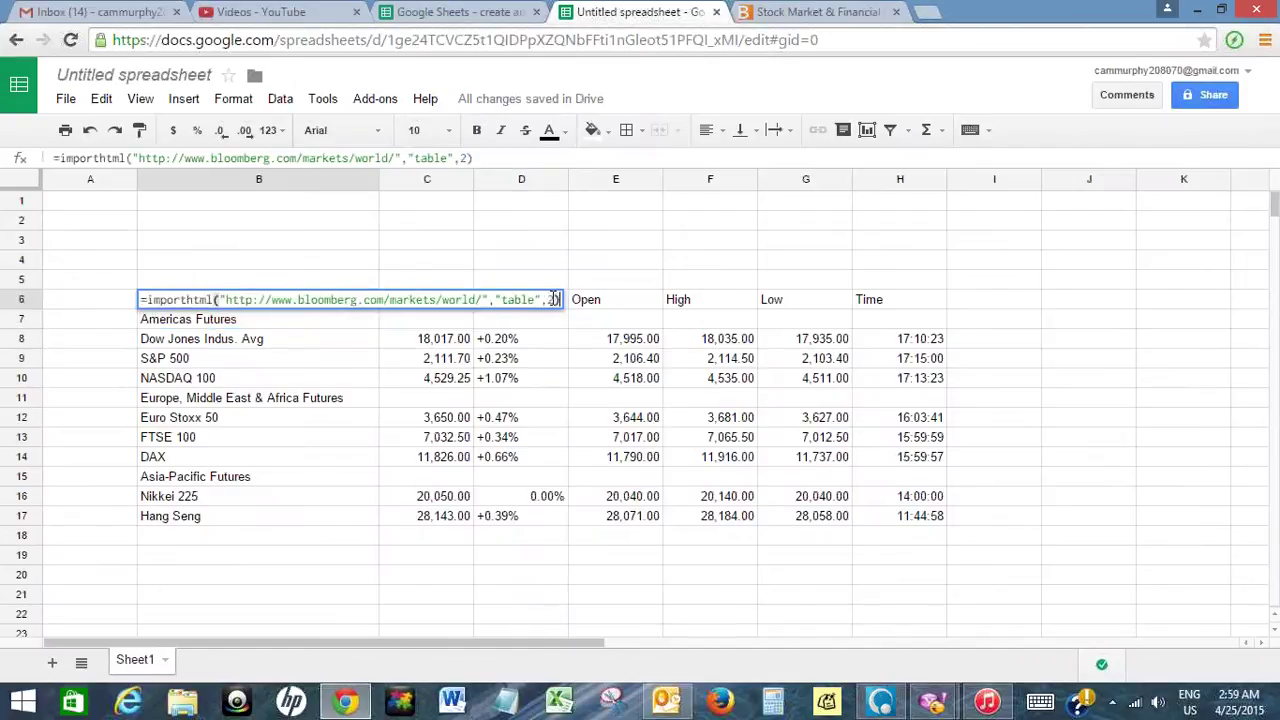
click(553, 299)
key(BackSpace)
text(3)
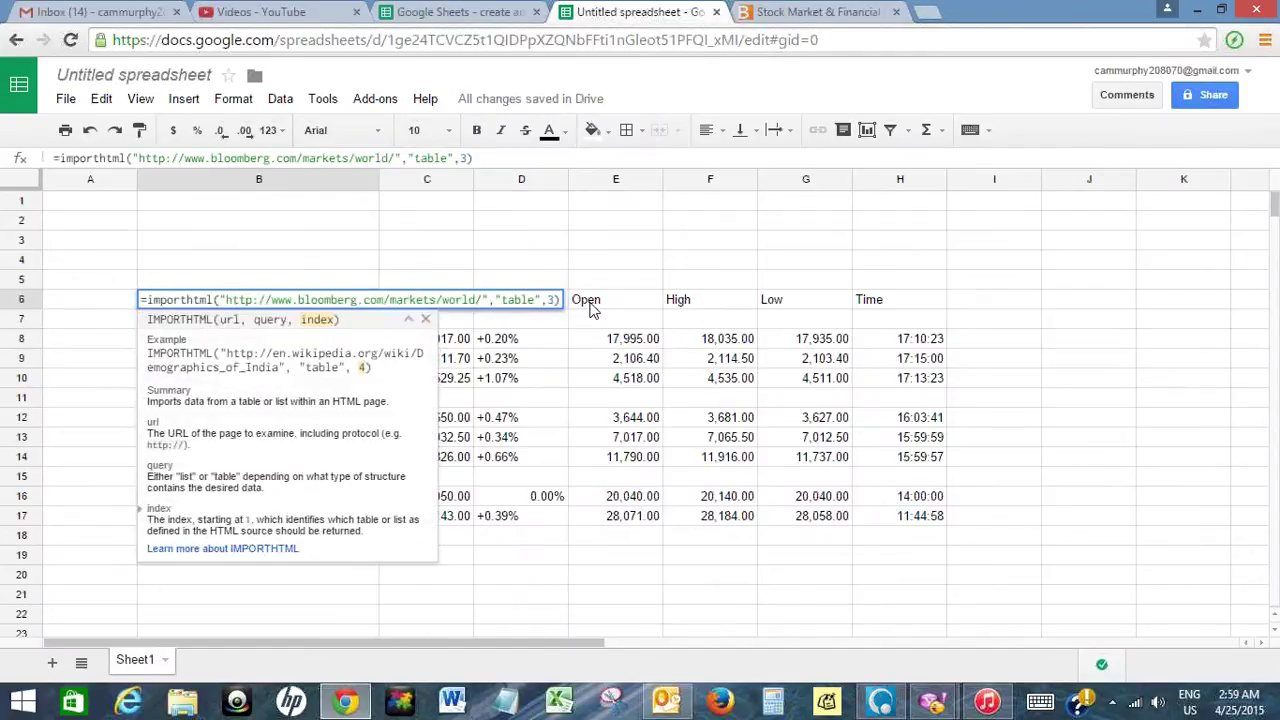
key(Return)
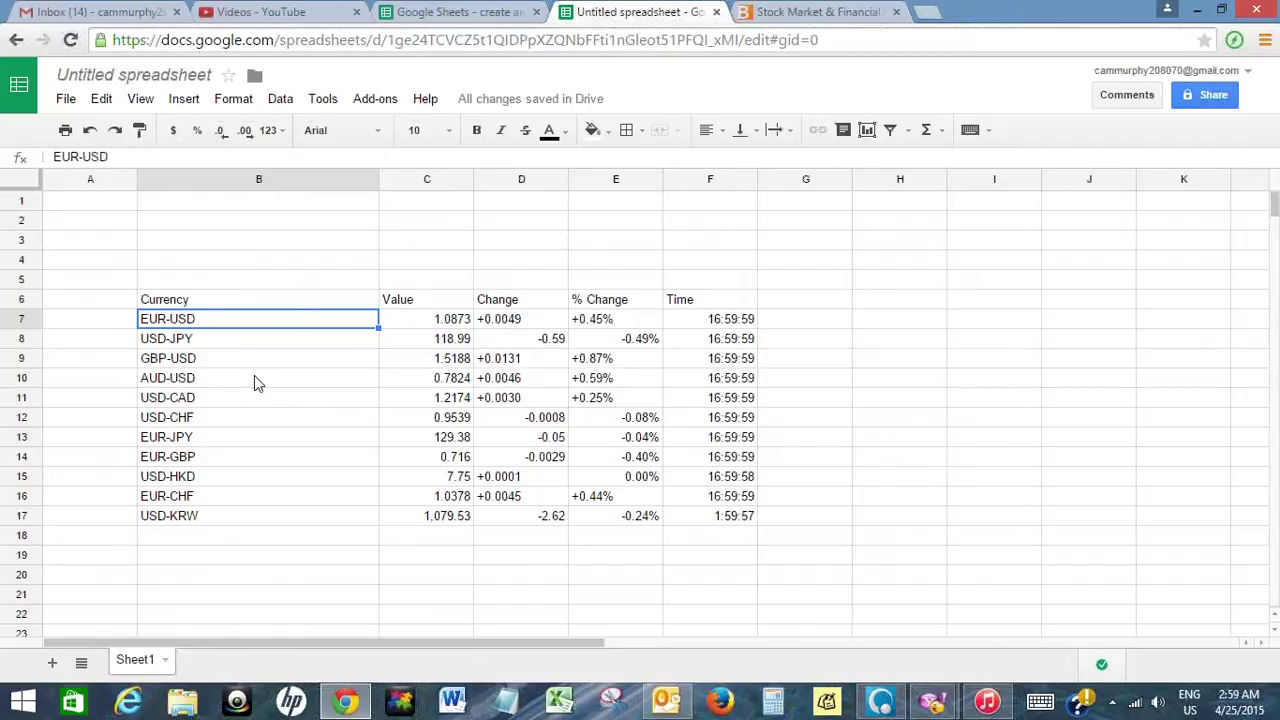
After viewing Bloomberg's Bonds table, change the B6 formula's table index from 3 to 4.
click(805, 12)
click(477, 156)
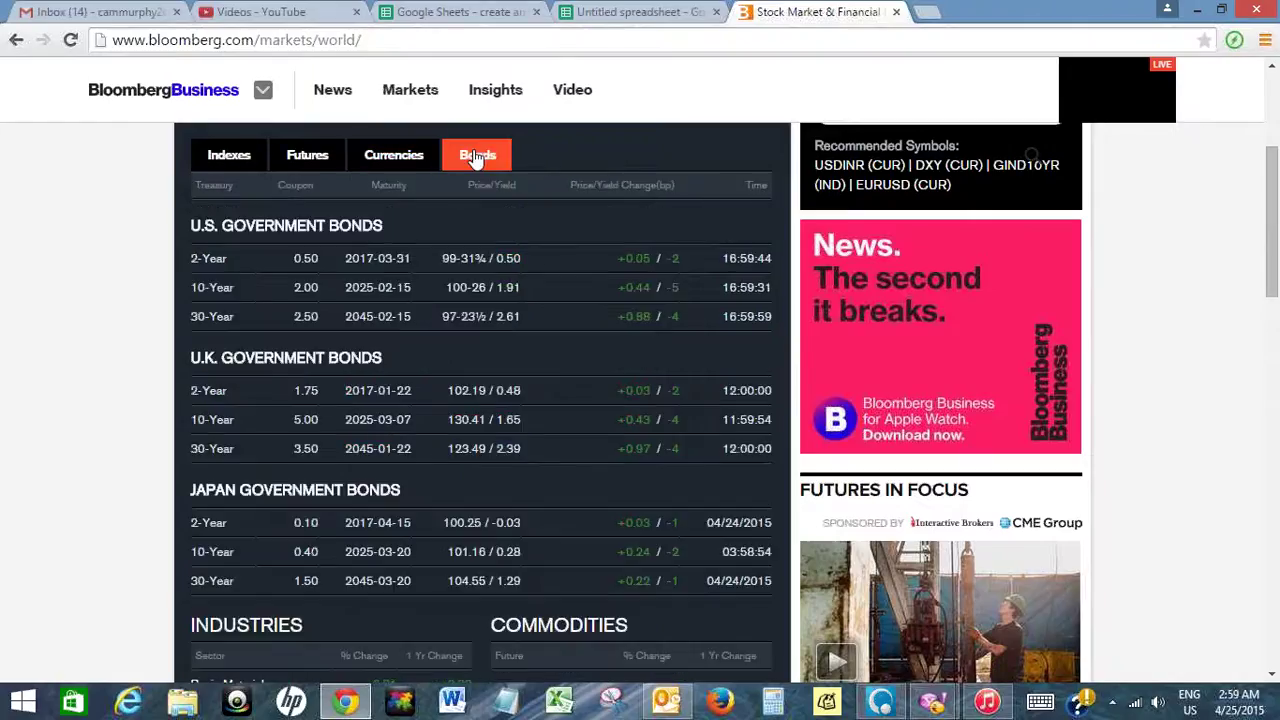
click(610, 12)
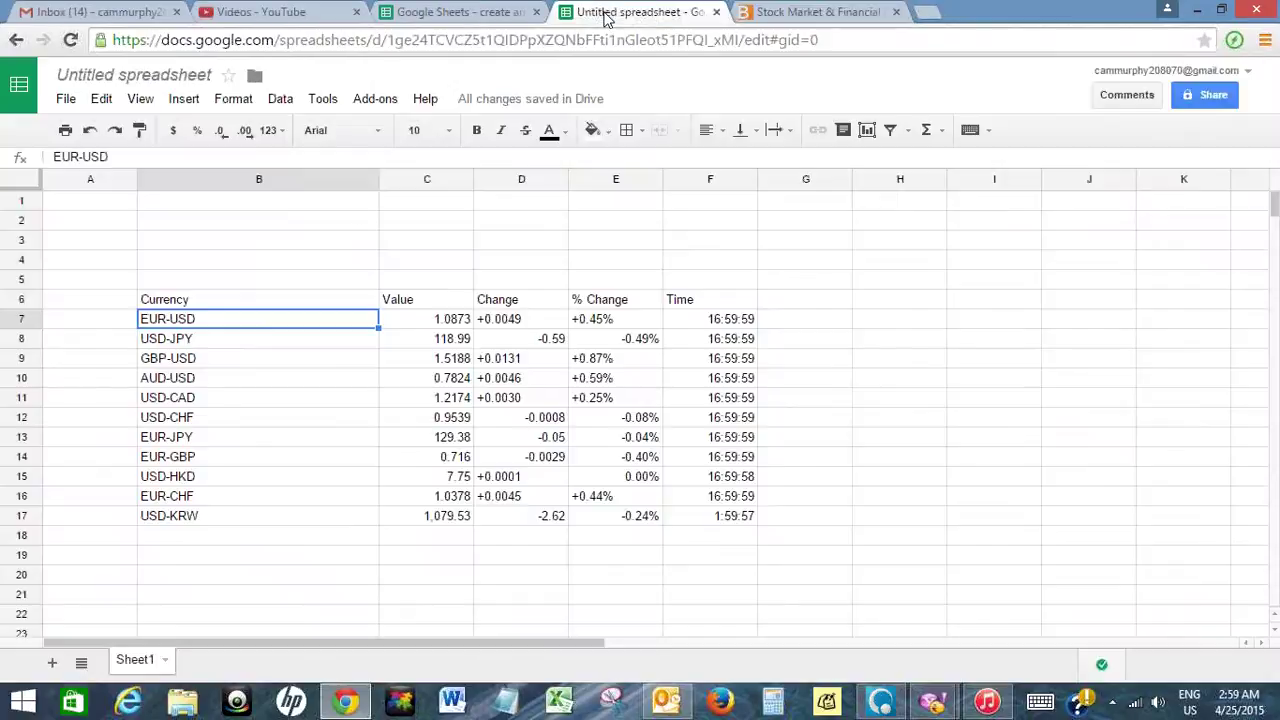
click(275, 302)
double_click(297, 299)
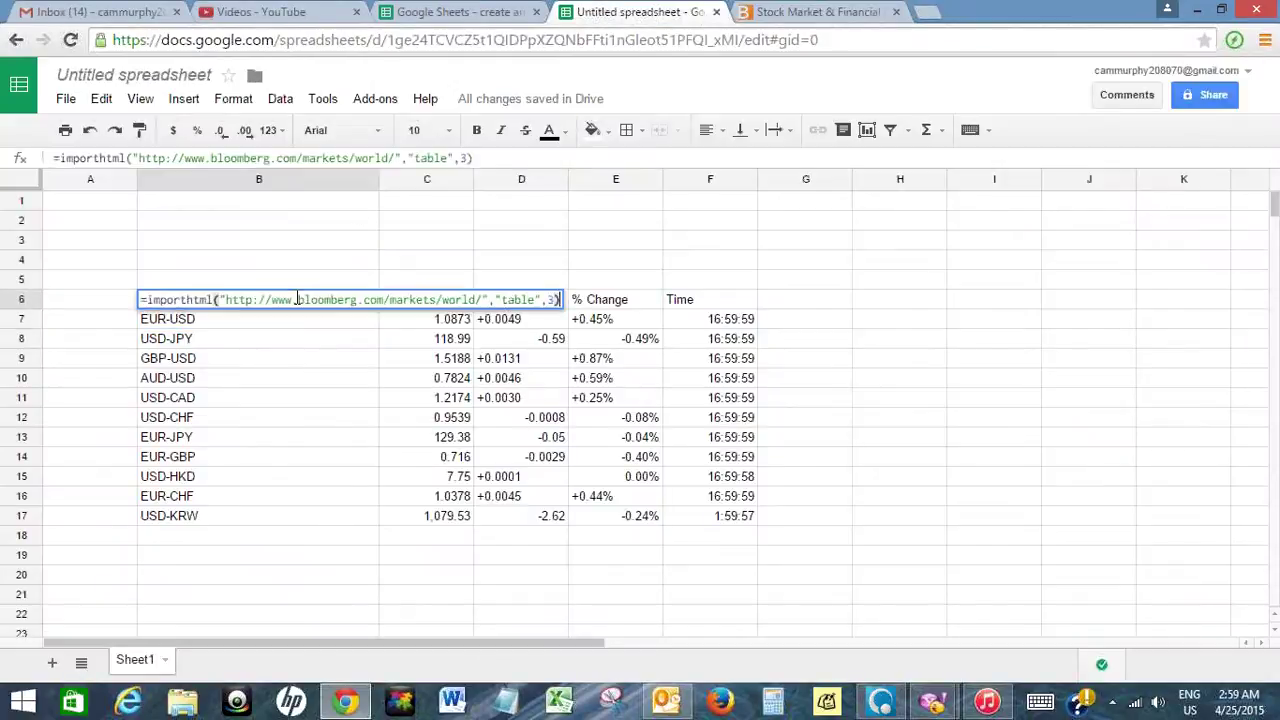
key(BackSpace)
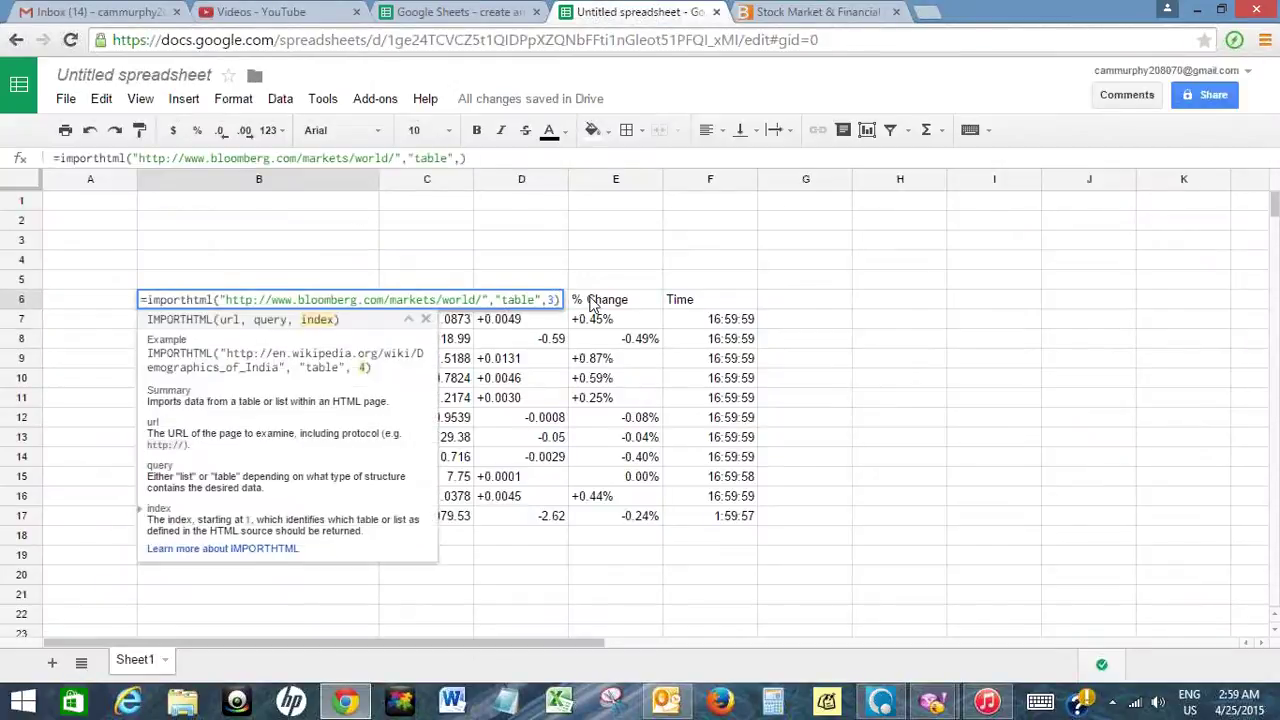
text(4)
key(Return)
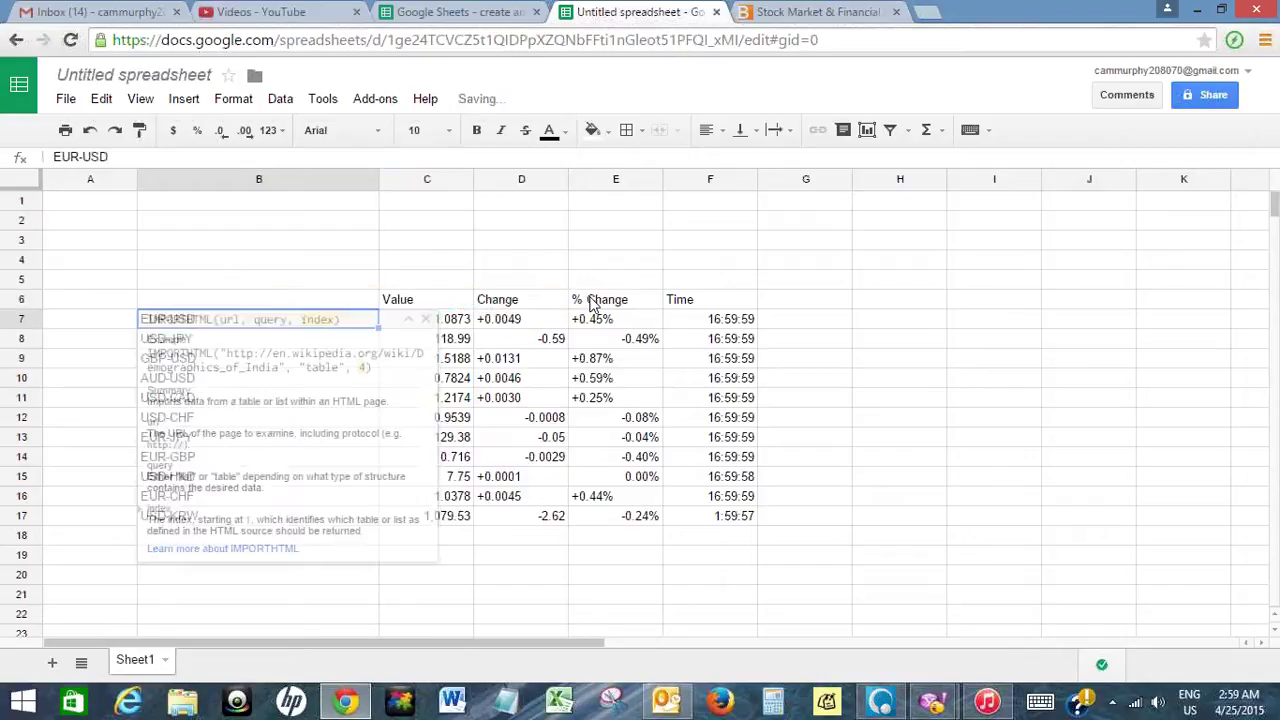